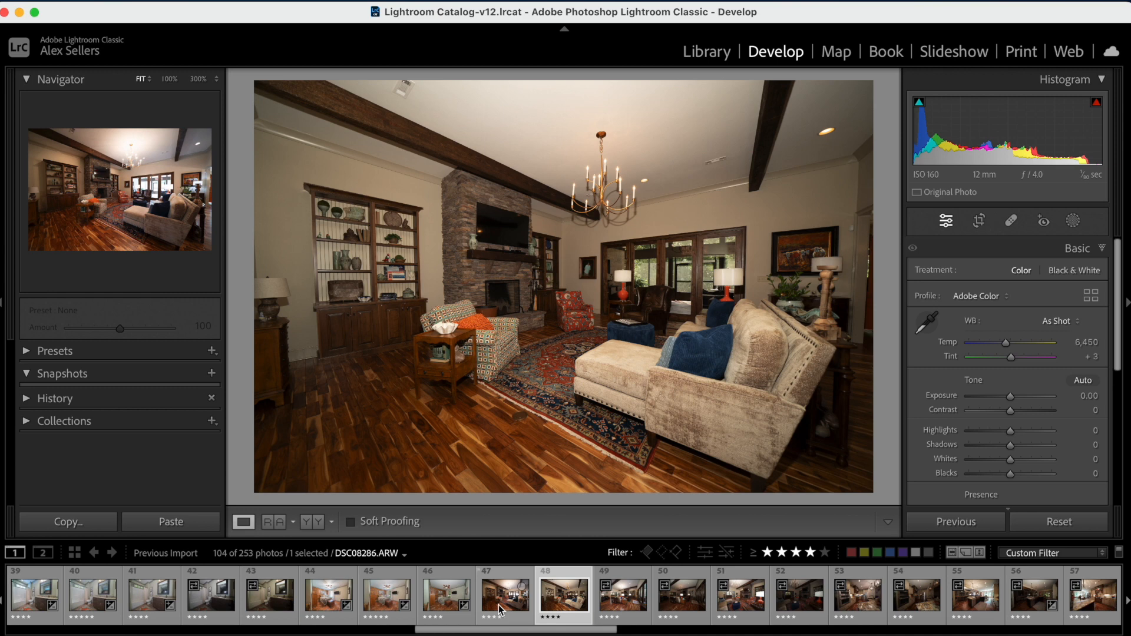
Step: Compare the living room shots DSC08286 and DSC08287 with the shooting info overlay displayed
{"action": "left_click", "coordinate": [499, 606]}
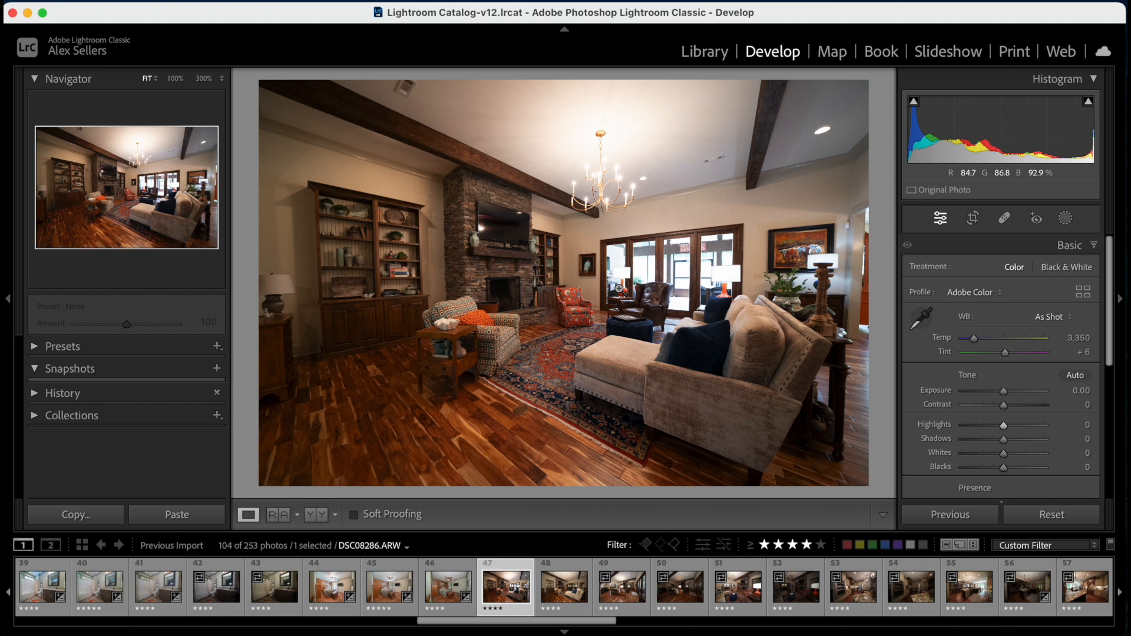
{"action": "key", "text": "i"}
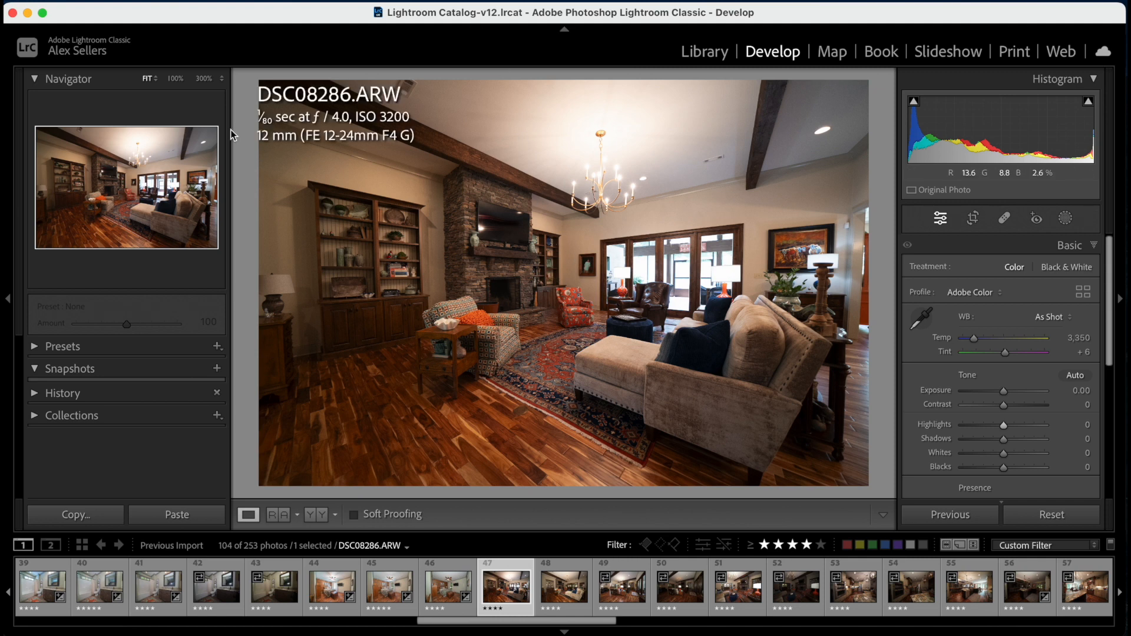
{"action": "left_click", "coordinate": [560, 591]}
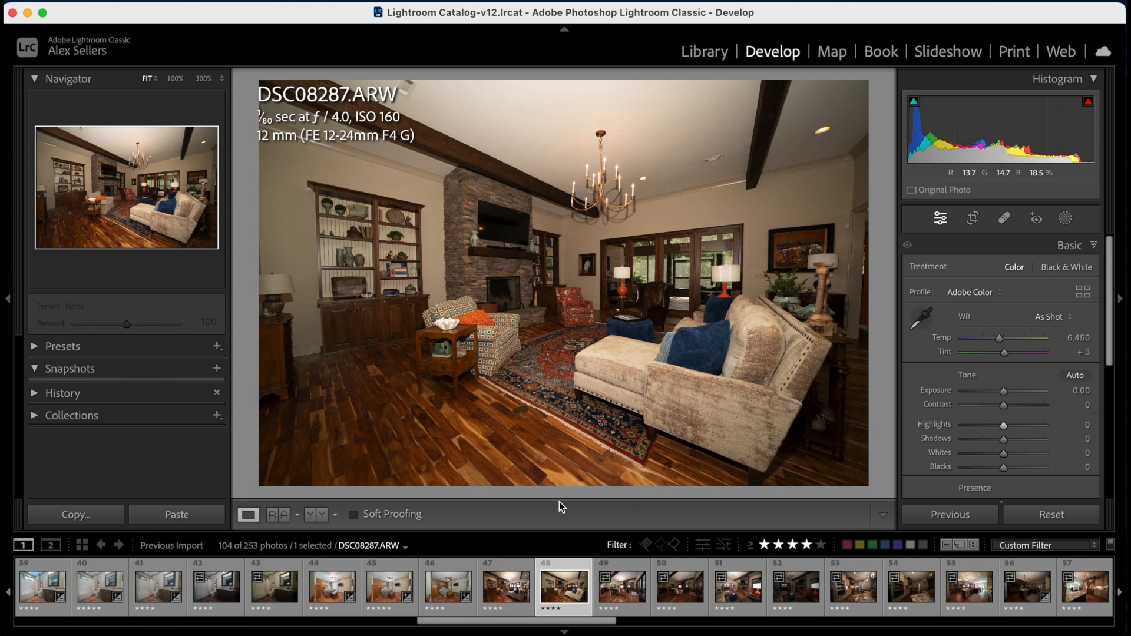
Step: Set DSC08286's tone to Highlights −74, Whites −64, Shadows +36, Blacks +35 and Exposure +0.65
{"action": "left_click", "coordinate": [498, 589]}
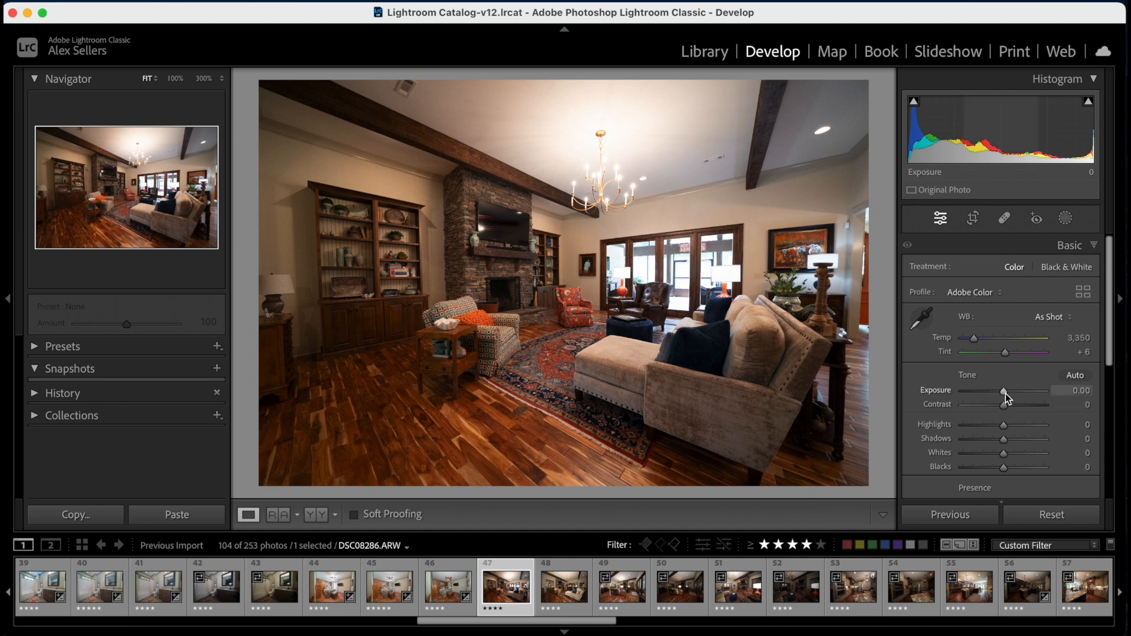
{"action": "left_click_drag", "start_coordinate": [1003, 428], "coordinate": [982, 461]}
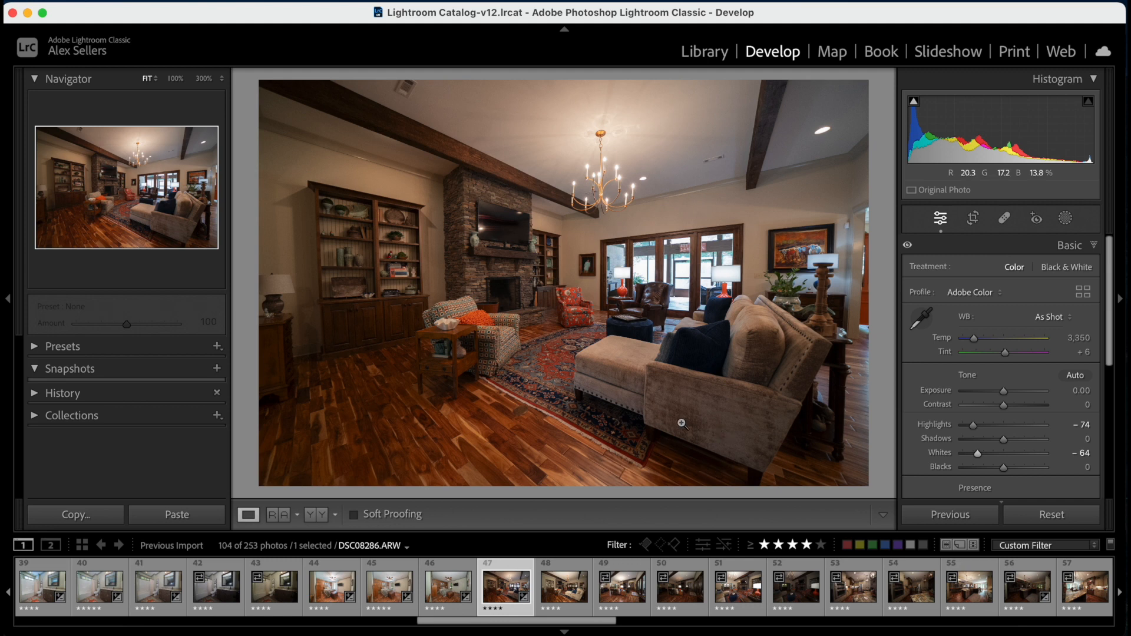
{"action": "left_click_drag", "start_coordinate": [1004, 439], "coordinate": [1017, 470]}
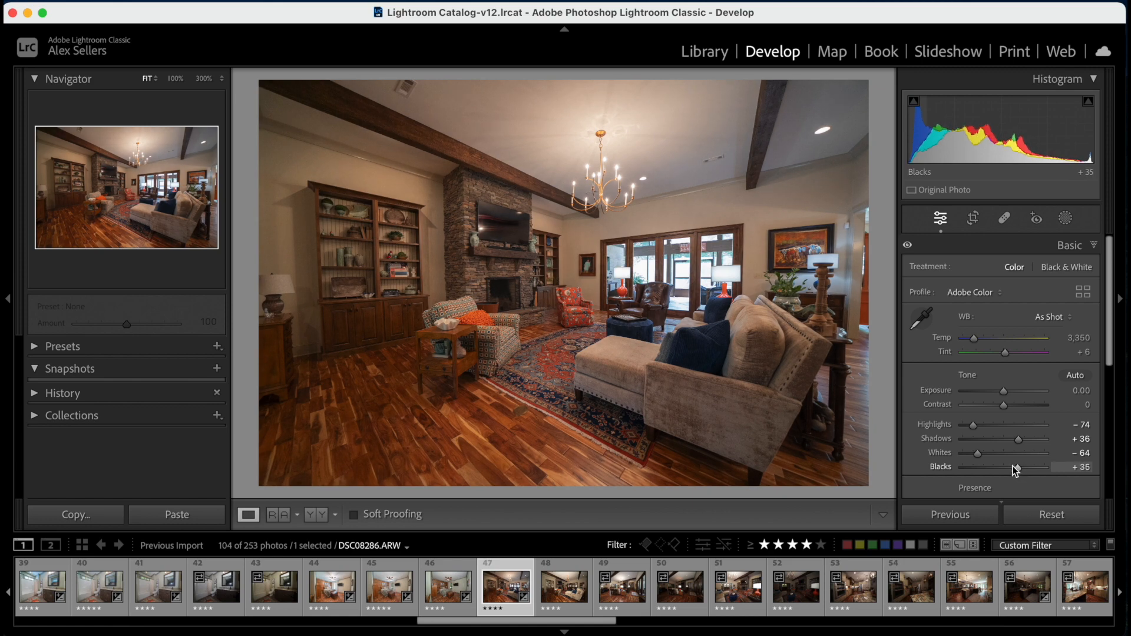
{"action": "left_click_drag", "start_coordinate": [1003, 391], "coordinate": [1009, 394]}
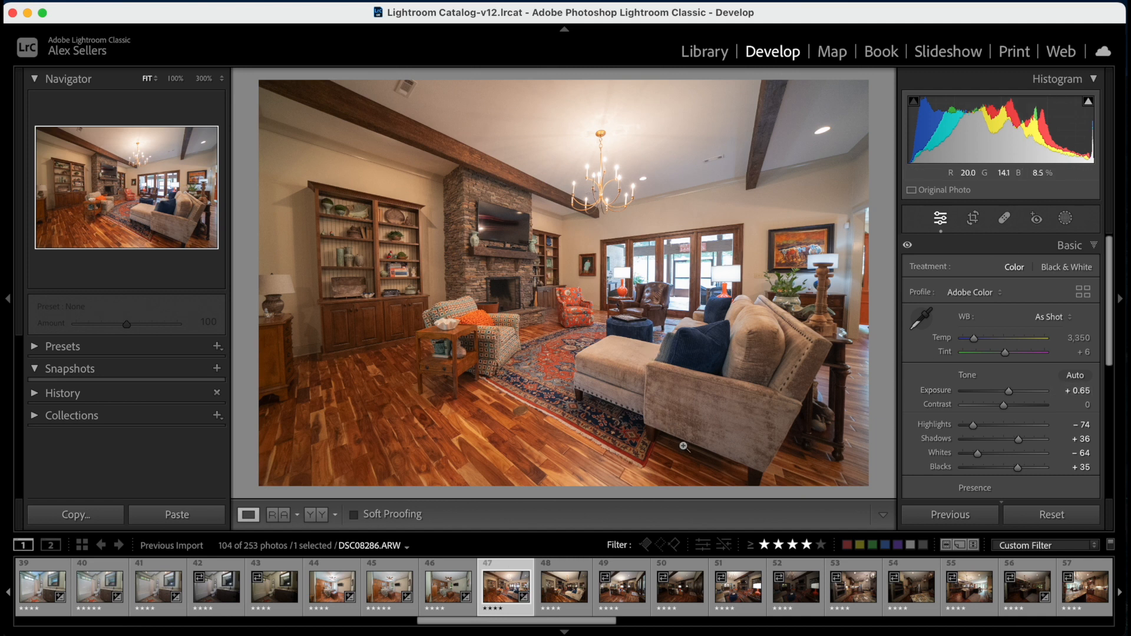
Step: Enable lens profile corrections for DSC08286
{"action": "scroll", "coordinate": [969, 442], "scroll_direction": "down", "scroll_amount": 5}
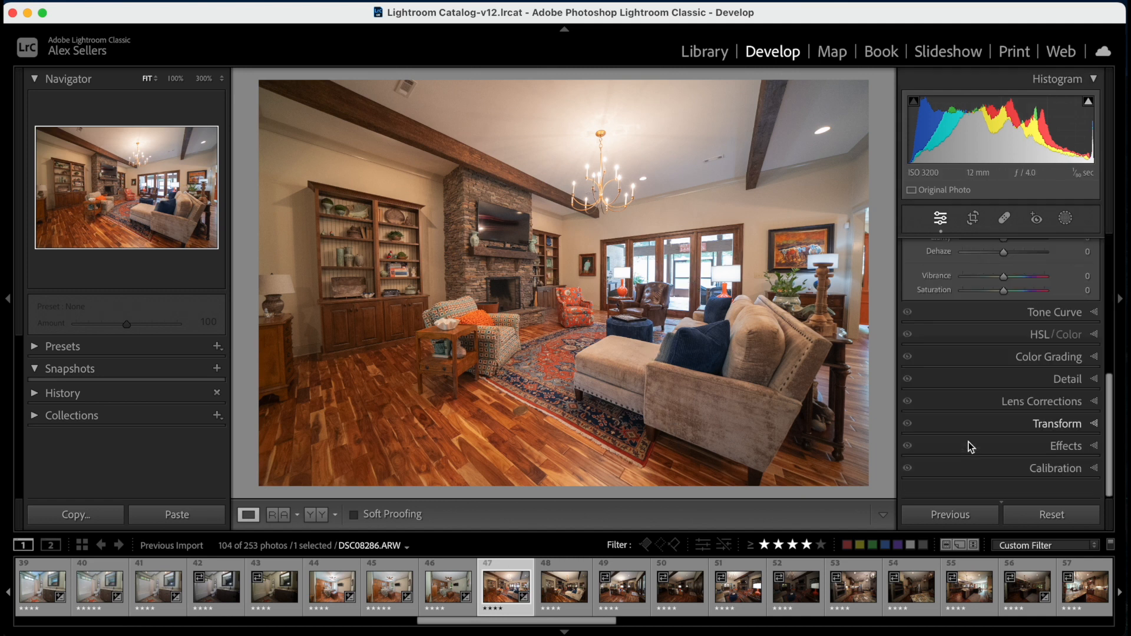
{"action": "left_click", "coordinate": [1009, 411]}
{"action": "scroll", "coordinate": [1012, 354], "scroll_direction": "up", "scroll_amount": 3}
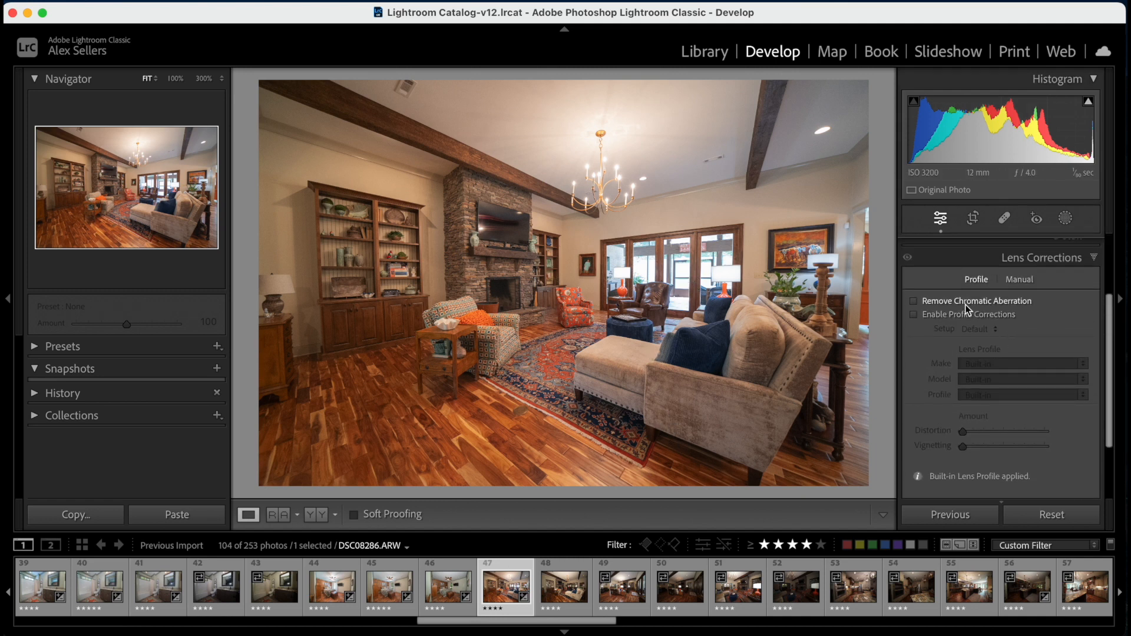
{"action": "left_click", "coordinate": [959, 313]}
{"action": "left_click", "coordinate": [1064, 261]}
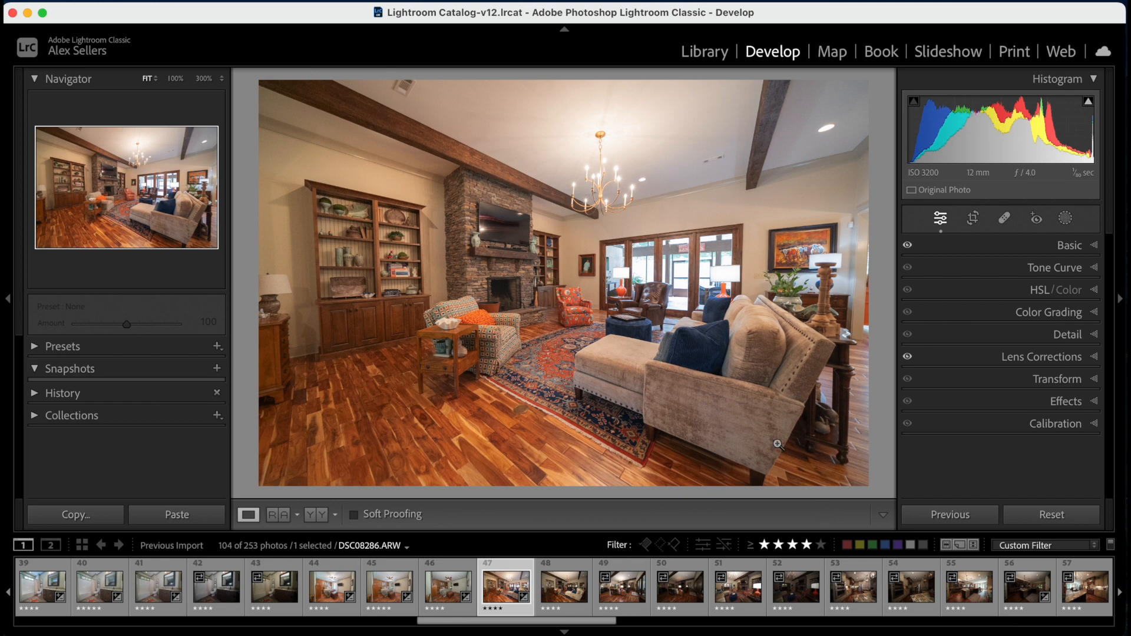
Step: Set DSC08287's tone to Exposure +0.45, Highlights −75, Shadows +44, Whites −76 and Blacks +24
{"action": "left_click", "coordinate": [552, 589]}
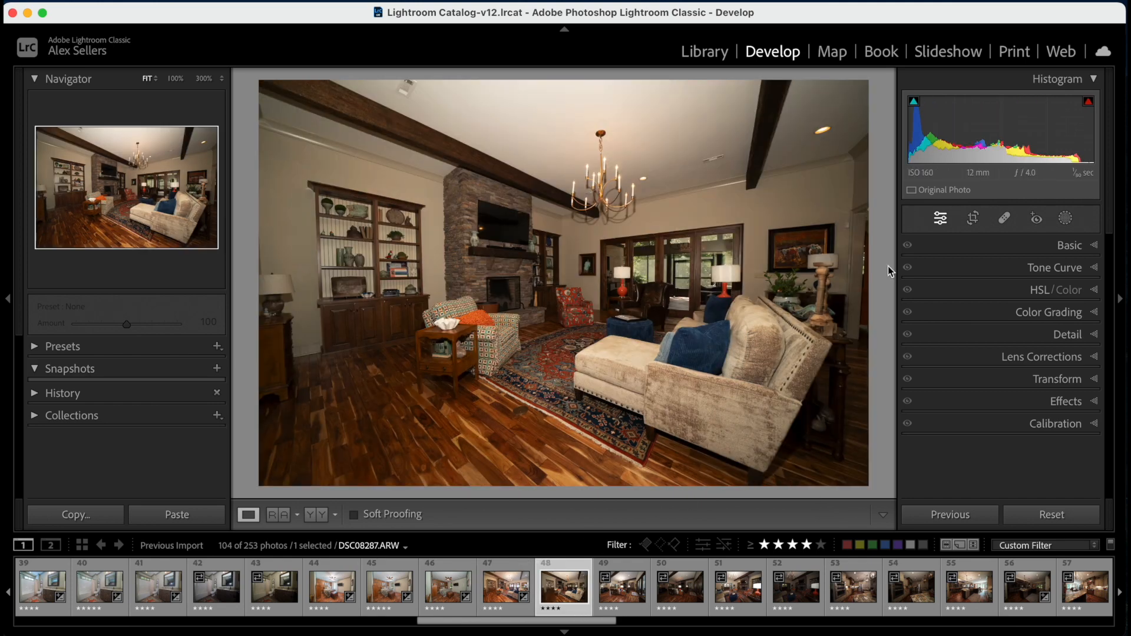
{"action": "left_click", "coordinate": [1060, 243]}
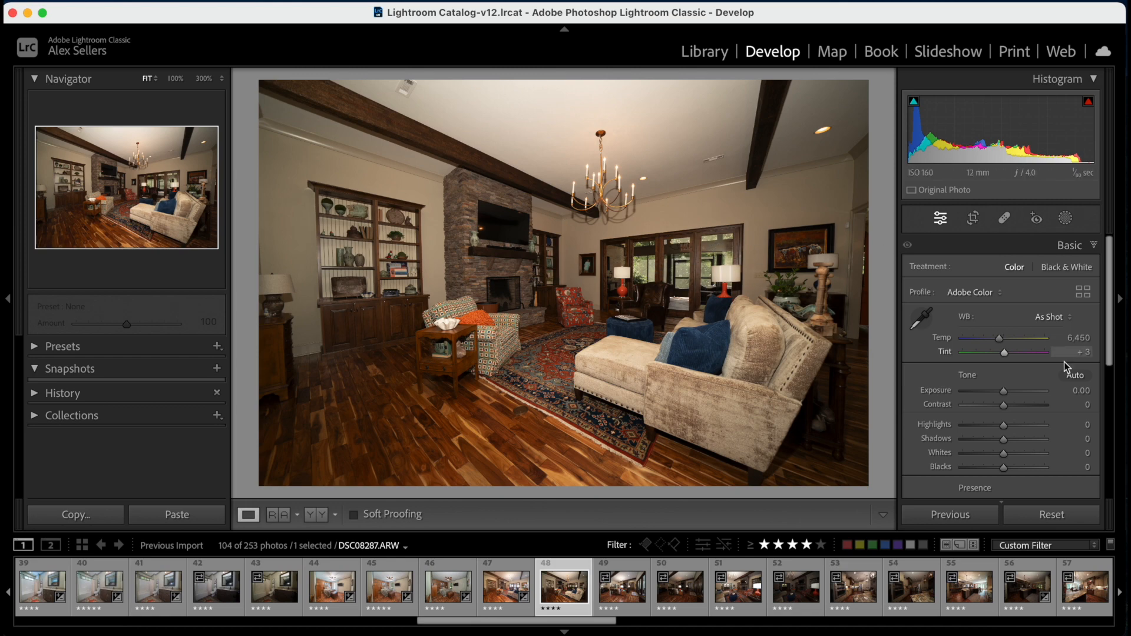
{"action": "left_click_drag", "start_coordinate": [1003, 393], "coordinate": [1009, 394]}
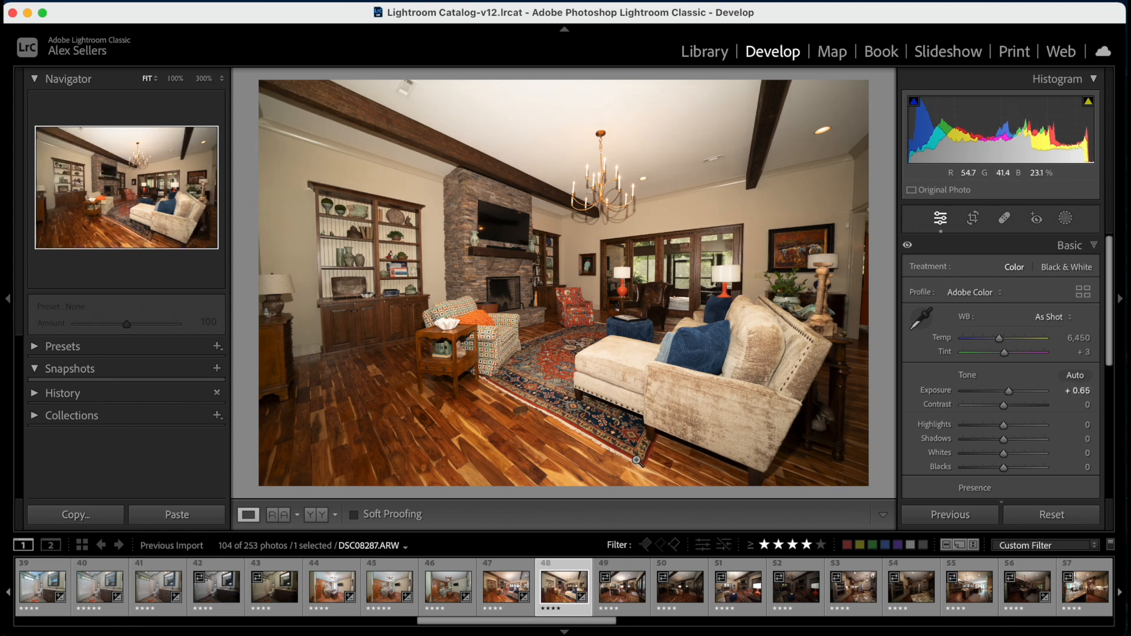
{"action": "left_click_drag", "start_coordinate": [1003, 424], "coordinate": [1011, 475]}
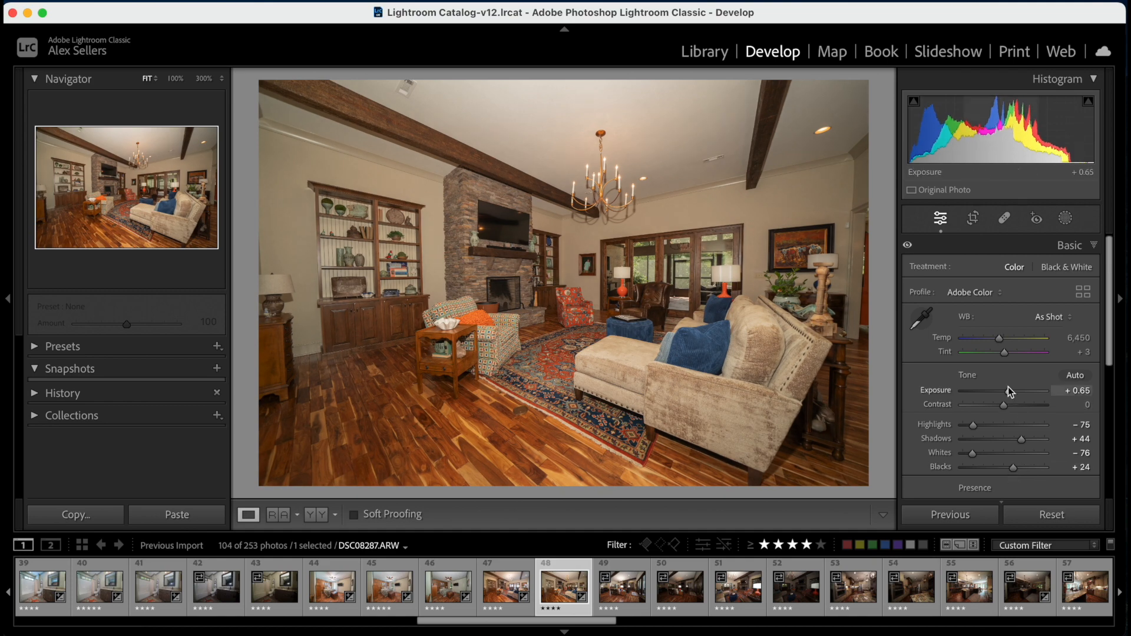
{"action": "left_click_drag", "start_coordinate": [1008, 388], "coordinate": [1007, 387]}
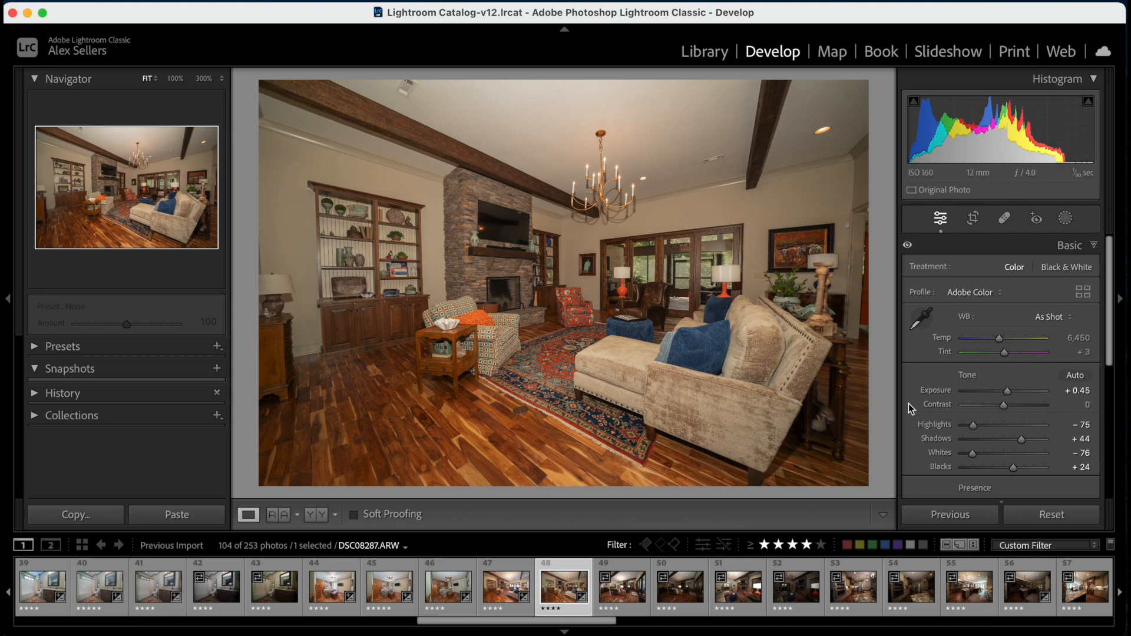
Step: Enable lens profile corrections for DSC08287 and compare the result with DSC08286
{"action": "scroll", "coordinate": [995, 441], "scroll_direction": "down", "scroll_amount": 5}
{"action": "left_click", "coordinate": [1011, 413]}
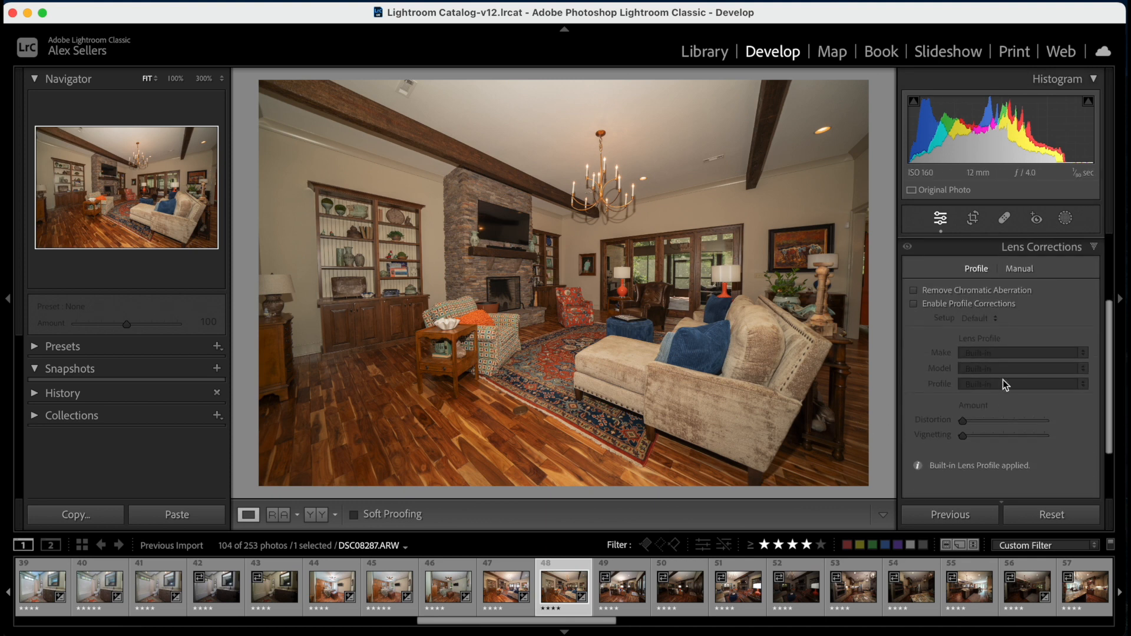
{"action": "left_click", "coordinate": [980, 304]}
{"action": "left_click", "coordinate": [1039, 246]}
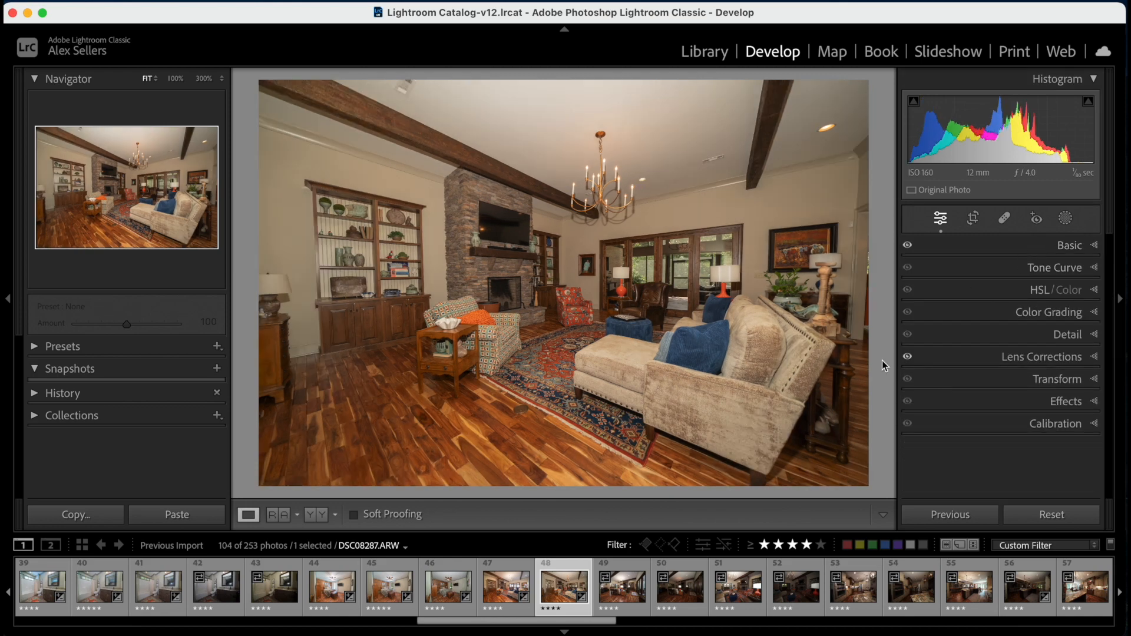
{"action": "key", "text": "Left"}
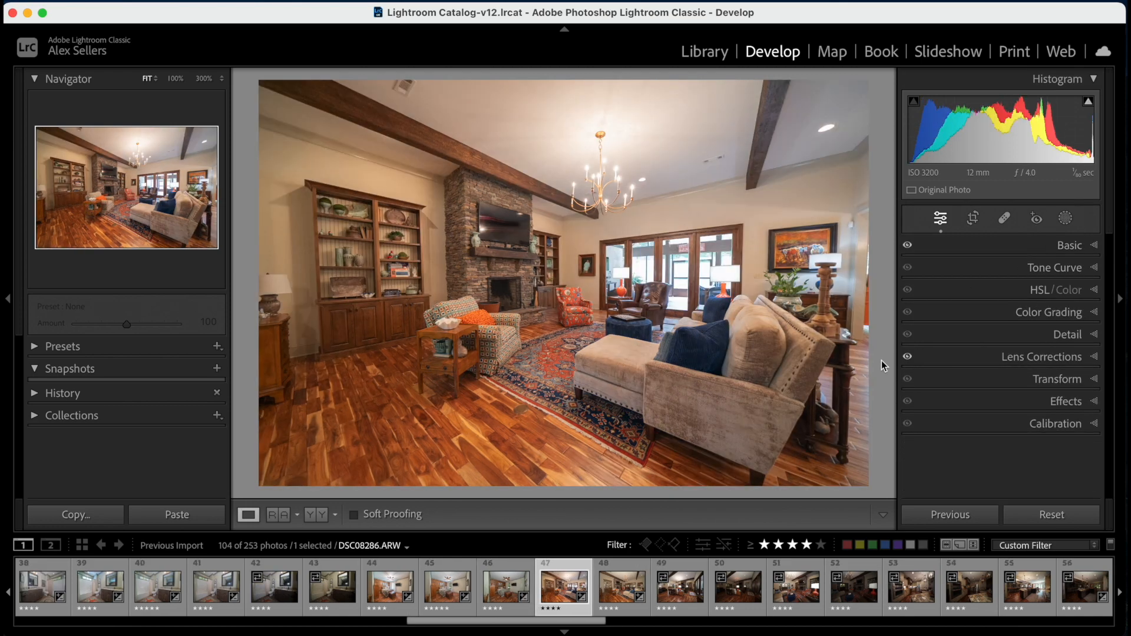
{"action": "key", "text": "Right"}
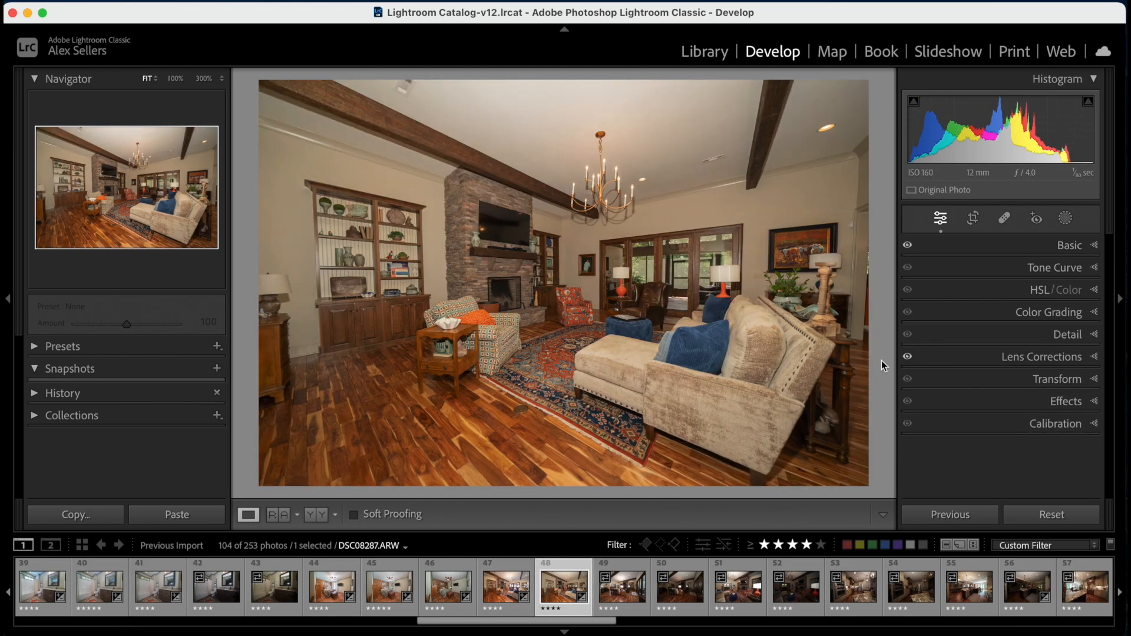
Step: Sample the ceiling in DSC08287 for a custom white balance of Temp 5,200 and Tint +7
{"action": "left_click", "coordinate": [1034, 250]}
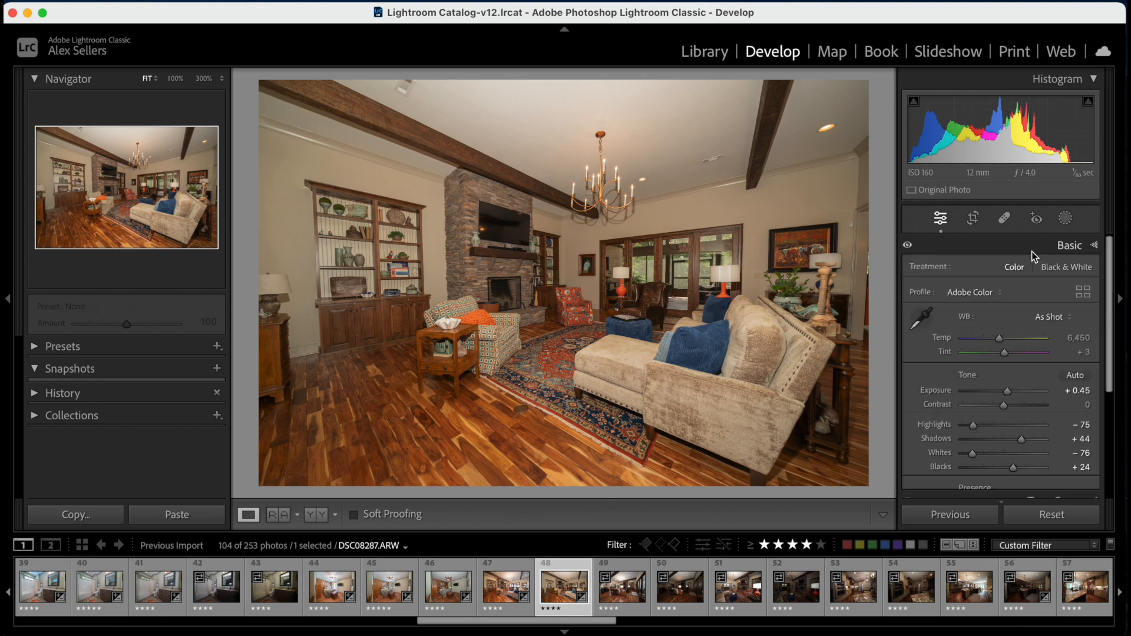
{"action": "left_click", "coordinate": [919, 318]}
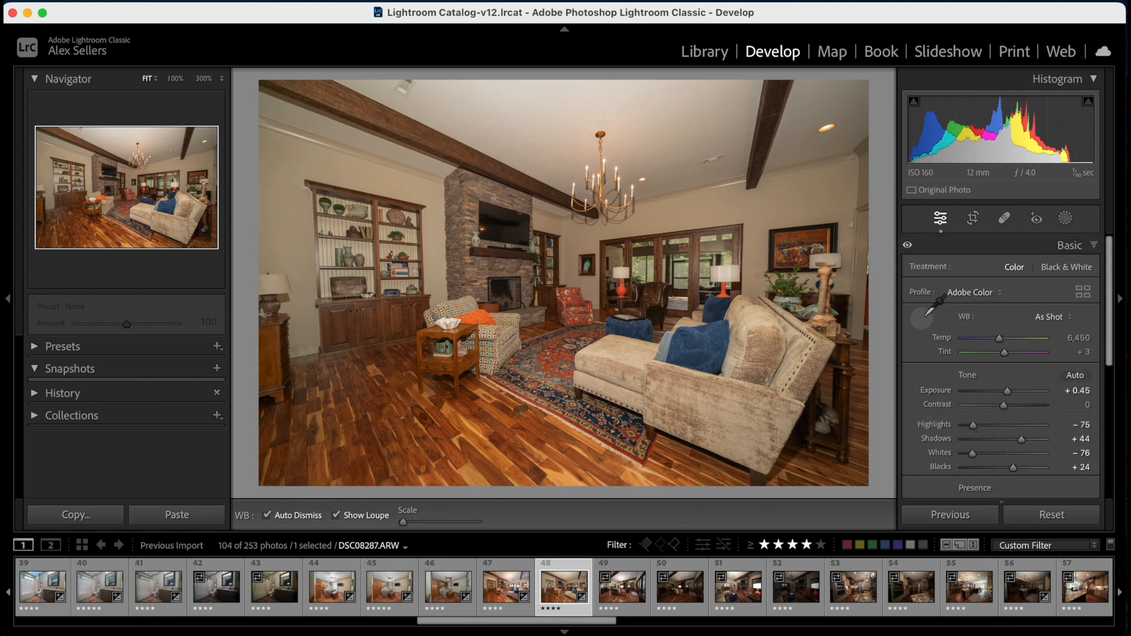
{"action": "left_click", "coordinate": [692, 109]}
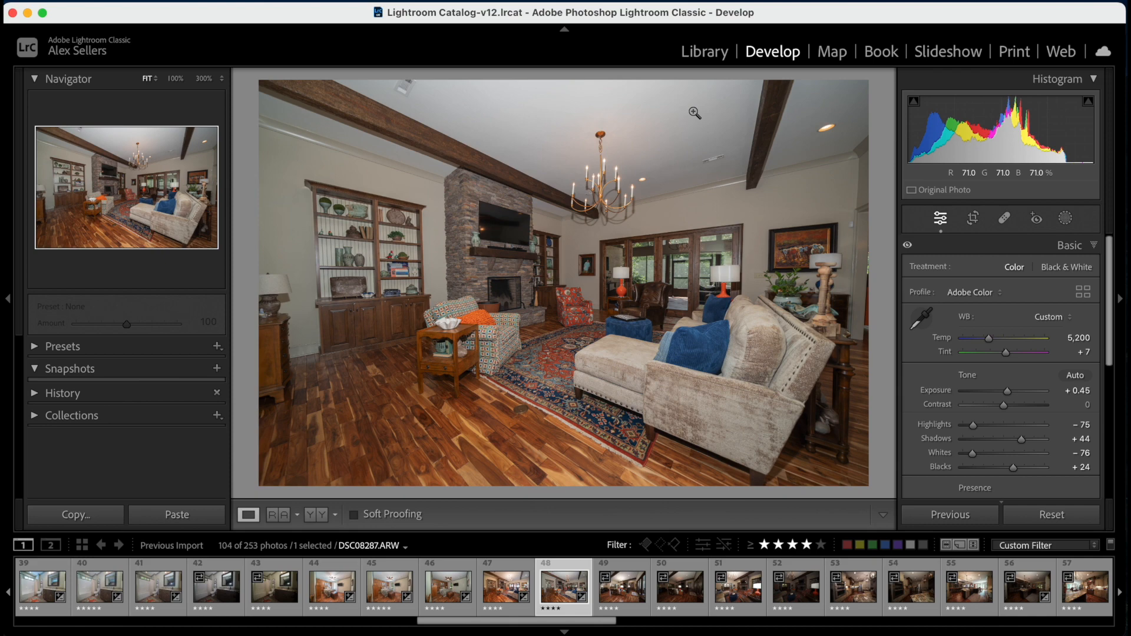
Step: Sample the ceiling in DSC08286 for a custom white balance of Temp 2,950 and Tint +1, and compare both photos
{"action": "key", "text": "Left"}
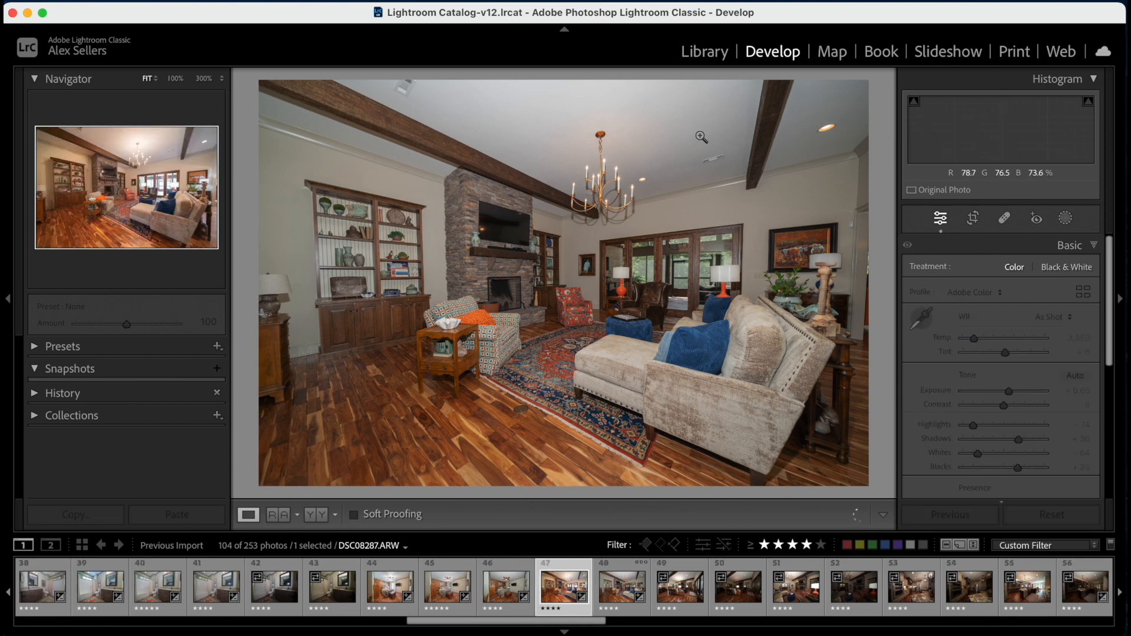
{"action": "left_click", "coordinate": [919, 305]}
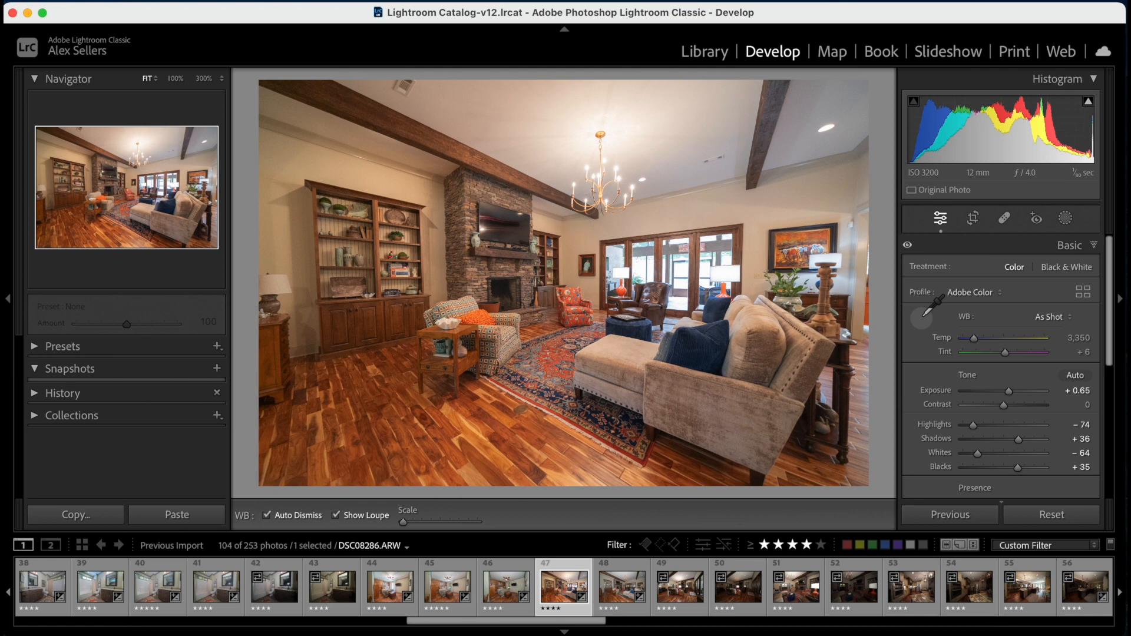
{"action": "left_click", "coordinate": [706, 109]}
{"action": "key", "text": "Right"}
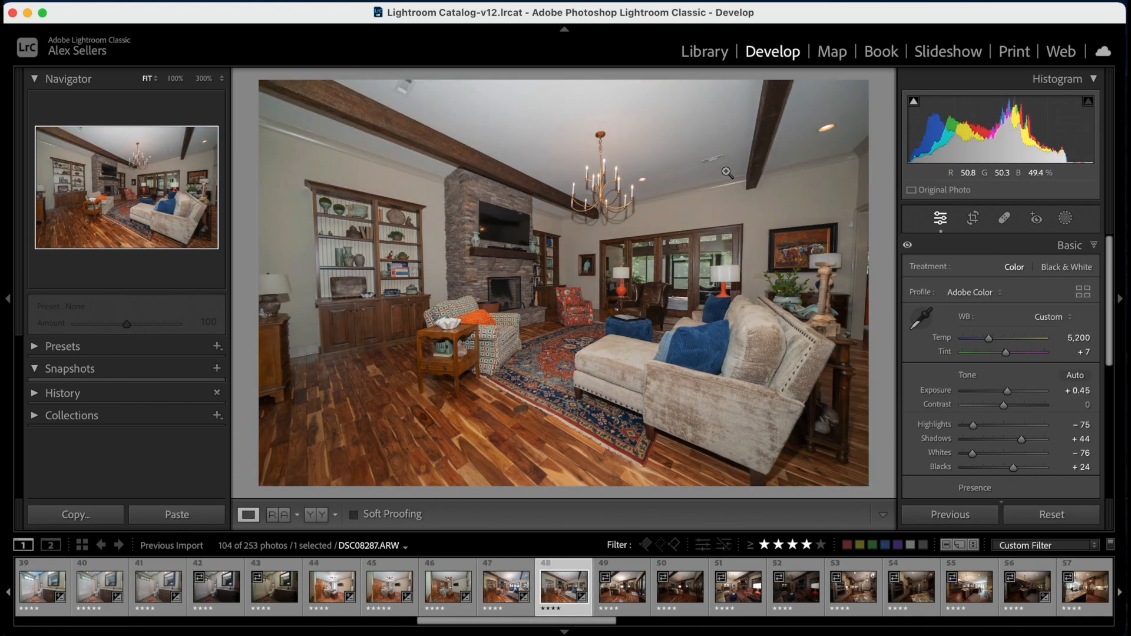
{"action": "key", "text": "Left"}
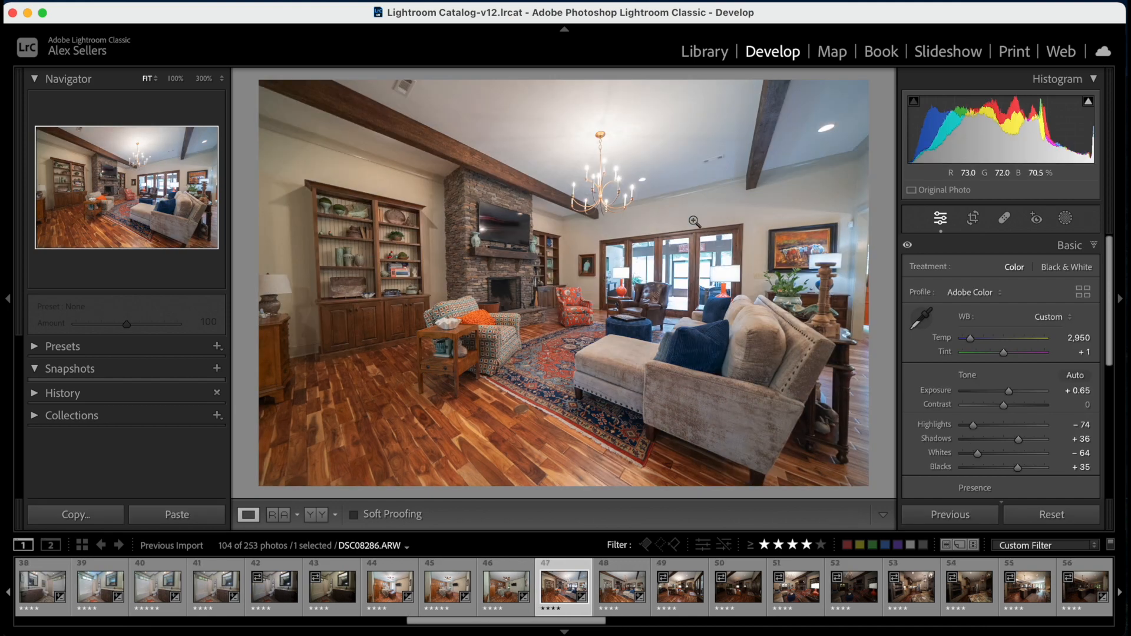
Step: Select DSC08286 and DSC08287 together and open them as layers of one document in Photoshop
{"action": "left_click", "coordinate": [498, 596]}
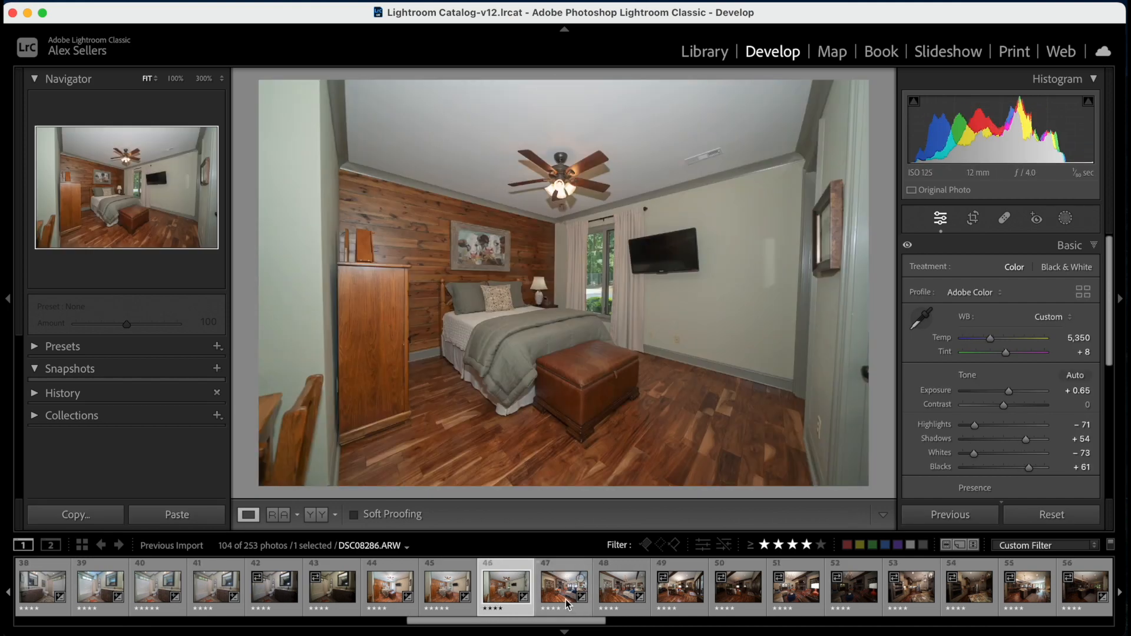
{"action": "left_click", "coordinate": [567, 603]}
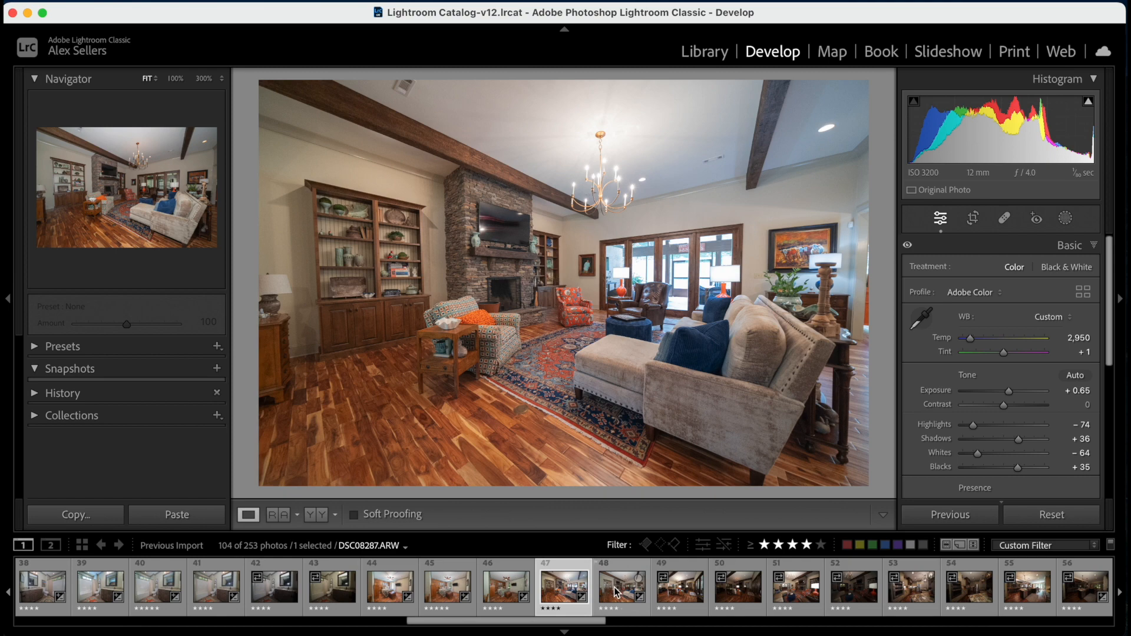
{"action": "left_click", "coordinate": [616, 592], "text": "shift"}
{"action": "right_click", "coordinate": [616, 593]}
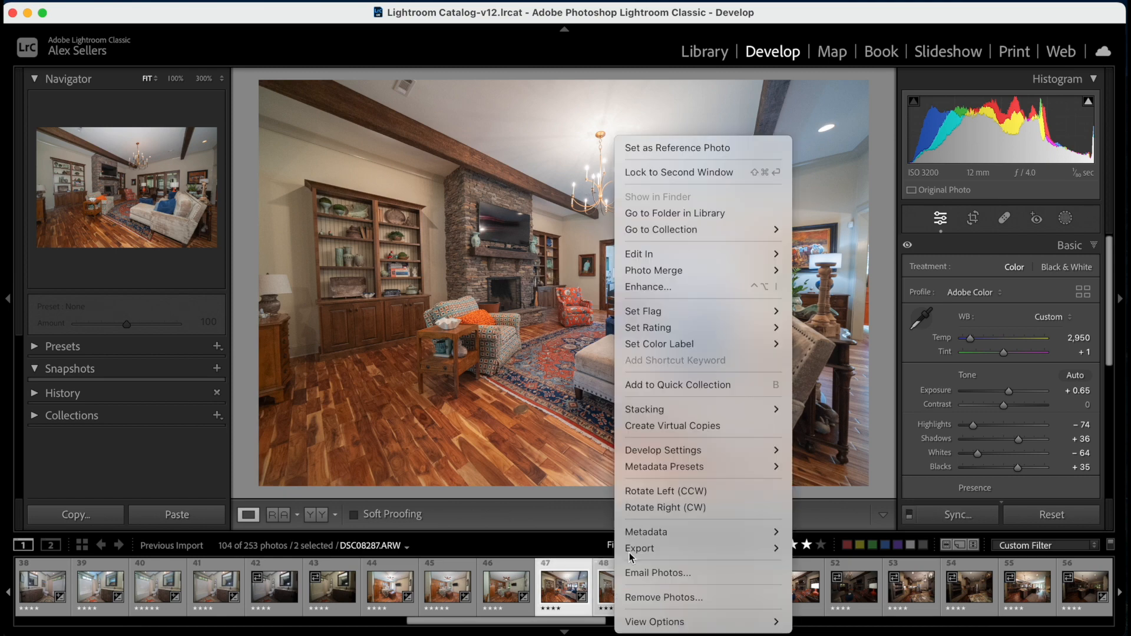
{"action": "mouse_move", "coordinate": [707, 254]}
{"action": "left_click", "coordinate": [818, 370]}
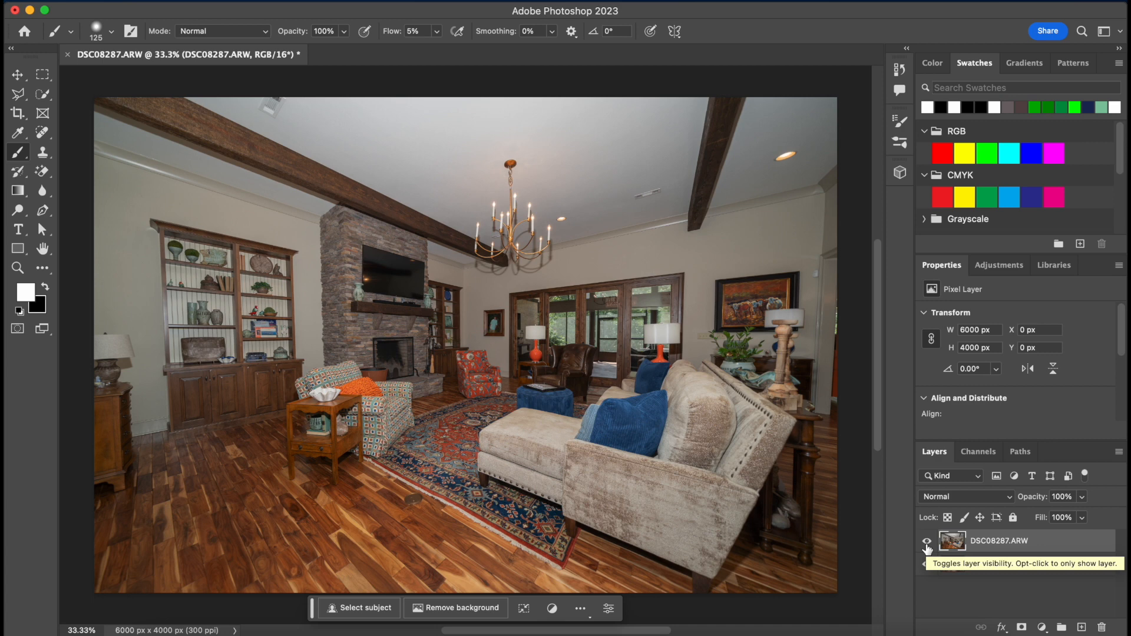
Step: Add a black layer mask to the DSC08287 layer and enlarge the brush to 250 px
{"action": "left_click", "coordinate": [1021, 628], "text": "alt"}
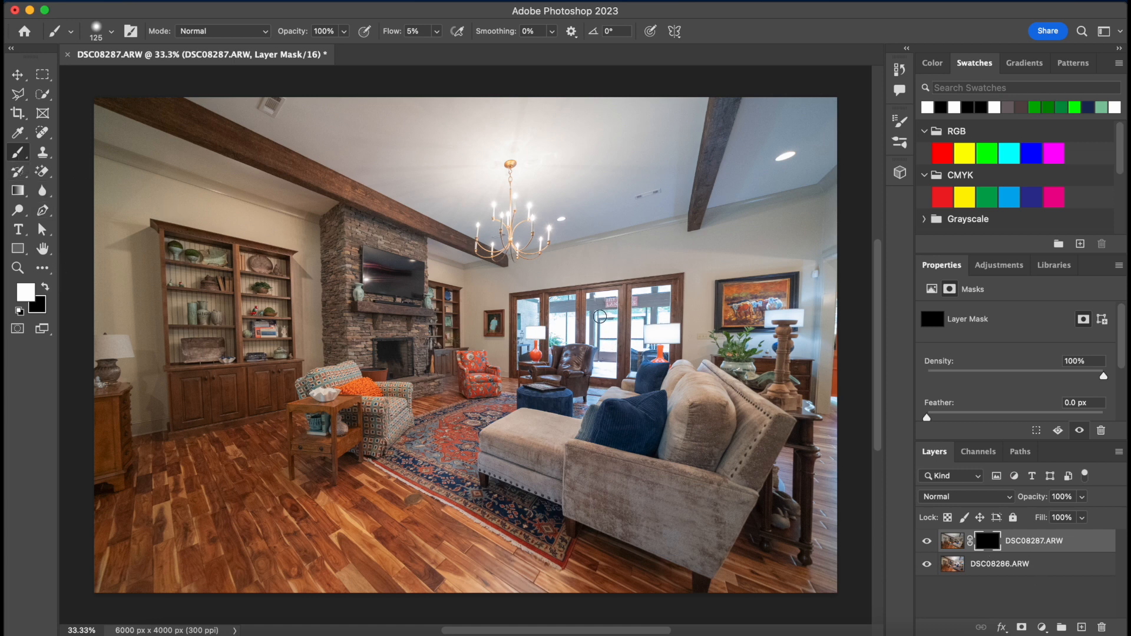
{"action": "key", "text": "bracketright"}
{"action": "key", "text": "bracketright"}
{"action": "key", "text": "bracketright"}
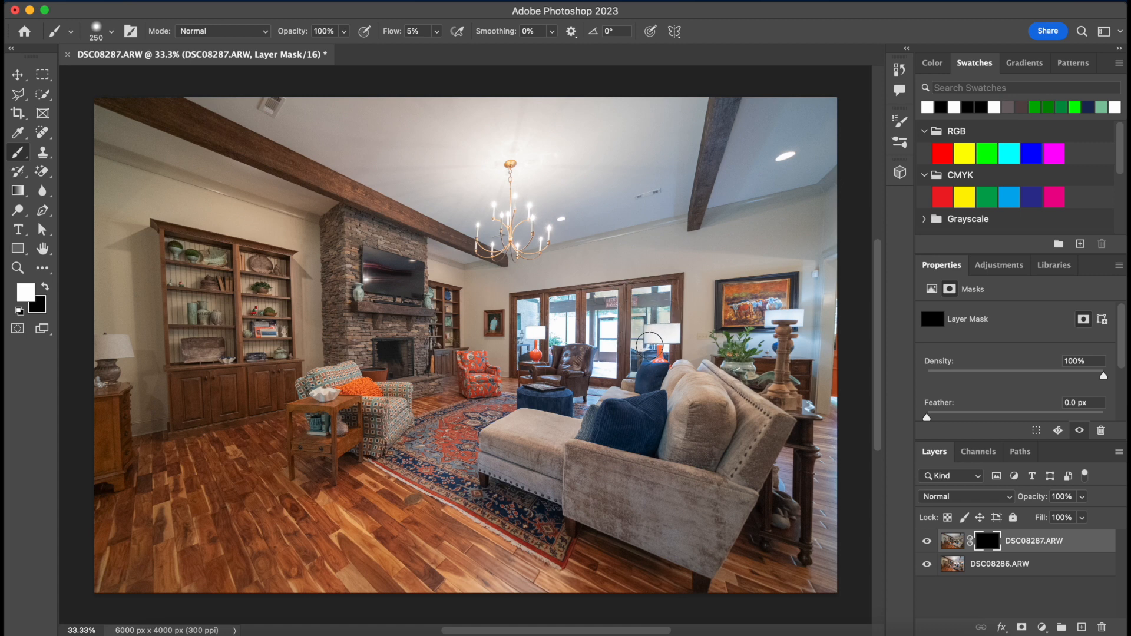
Step: Paint white at 5% flow on the DSC08287 mask over the glass doors, the lamps and the area behind the sofa
{"action": "mouse_move", "coordinate": [650, 344]}
{"action": "left_mouse_down"}
{"action": "mouse_move", "coordinate": [648, 321]}
{"action": "mouse_move", "coordinate": [578, 299]}
{"action": "mouse_move", "coordinate": [569, 327]}
{"action": "mouse_move", "coordinate": [566, 293]}
{"action": "mouse_move", "coordinate": [565, 343]}
{"action": "mouse_move", "coordinate": [562, 309]}
{"action": "mouse_move", "coordinate": [554, 313]}
{"action": "mouse_move", "coordinate": [569, 346]}
{"action": "left_mouse_up"}
{"action": "mouse_move", "coordinate": [594, 308]}
{"action": "left_mouse_down"}
{"action": "mouse_move", "coordinate": [603, 363]}
{"action": "mouse_move", "coordinate": [610, 299]}
{"action": "mouse_move", "coordinate": [613, 348]}
{"action": "mouse_move", "coordinate": [628, 313]}
{"action": "mouse_move", "coordinate": [644, 330]}
{"action": "mouse_move", "coordinate": [661, 310]}
{"action": "mouse_move", "coordinate": [671, 354]}
{"action": "left_mouse_up"}
{"action": "left_click_drag", "start_coordinate": [608, 374], "coordinate": [598, 360]}
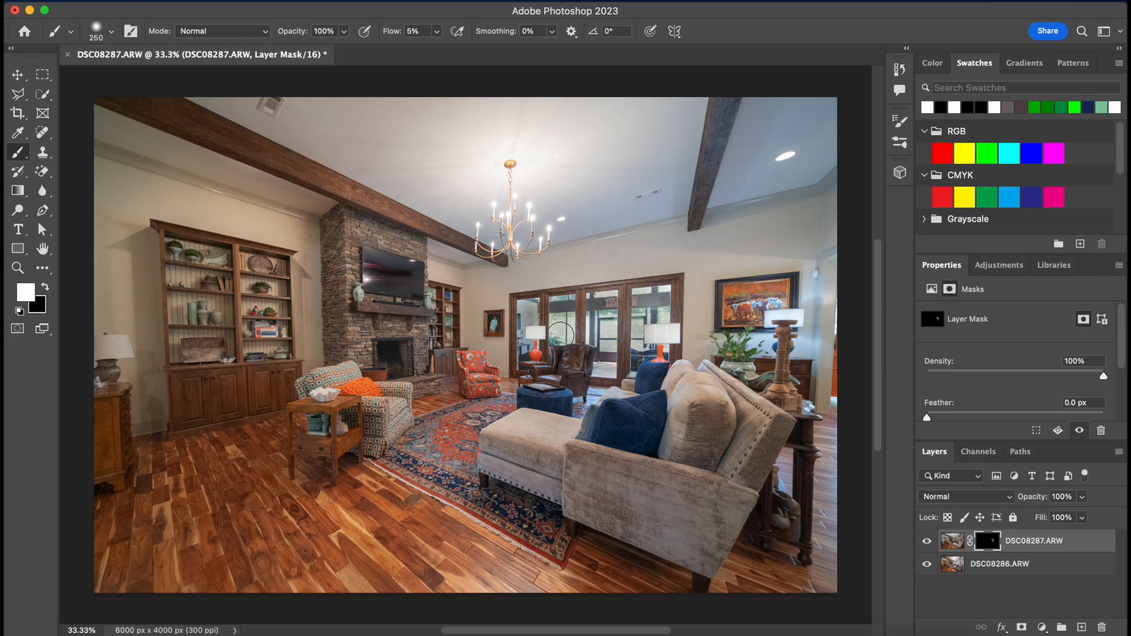
{"action": "mouse_move", "coordinate": [561, 334]}
{"action": "left_mouse_down"}
{"action": "mouse_move", "coordinate": [584, 329]}
{"action": "mouse_move", "coordinate": [607, 346]}
{"action": "mouse_move", "coordinate": [665, 323]}
{"action": "left_mouse_up"}
{"action": "left_click_drag", "start_coordinate": [550, 354], "coordinate": [529, 312]}
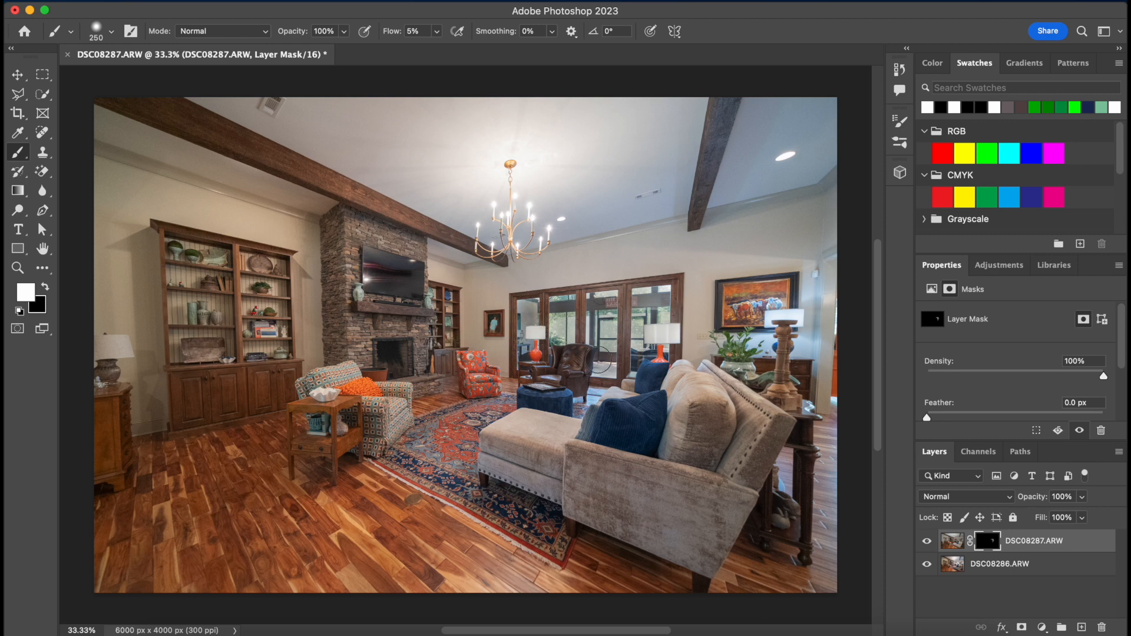
{"action": "mouse_move", "coordinate": [722, 333]}
{"action": "left_mouse_down"}
{"action": "mouse_move", "coordinate": [798, 320]}
{"action": "mouse_move", "coordinate": [777, 318]}
{"action": "mouse_move", "coordinate": [788, 316]}
{"action": "mouse_move", "coordinate": [754, 344]}
{"action": "mouse_move", "coordinate": [813, 348]}
{"action": "left_mouse_up"}
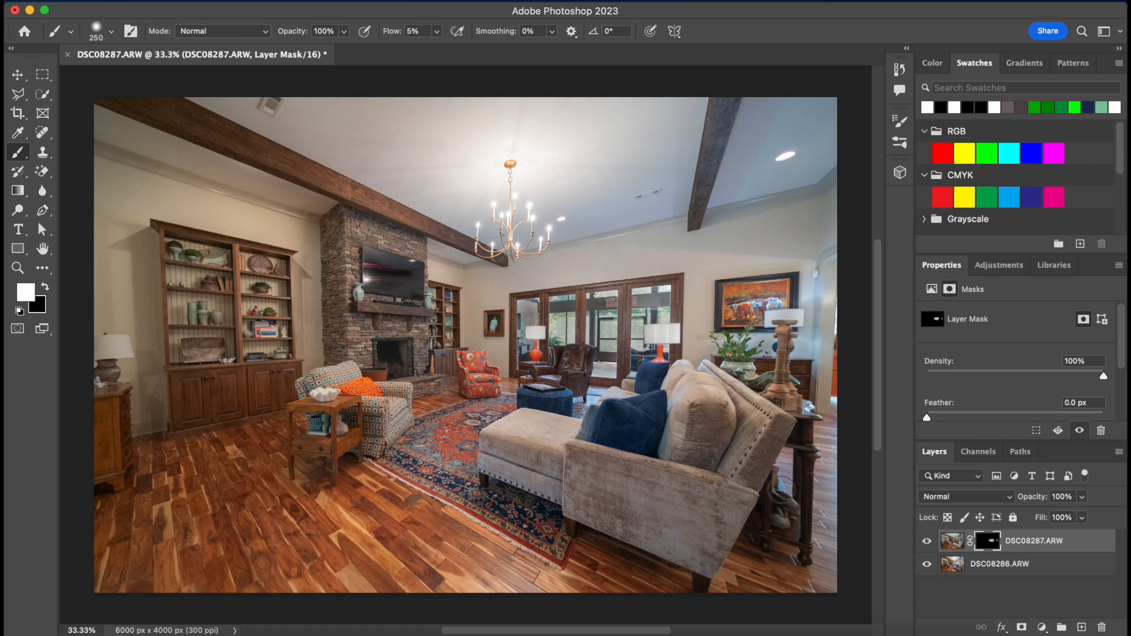
Step: Paint white on the DSC08287 mask around the side table behind the sofa and the recessed ceiling light, reducing the brush to 100 px
{"action": "left_click_drag", "start_coordinate": [782, 490], "coordinate": [788, 470]}
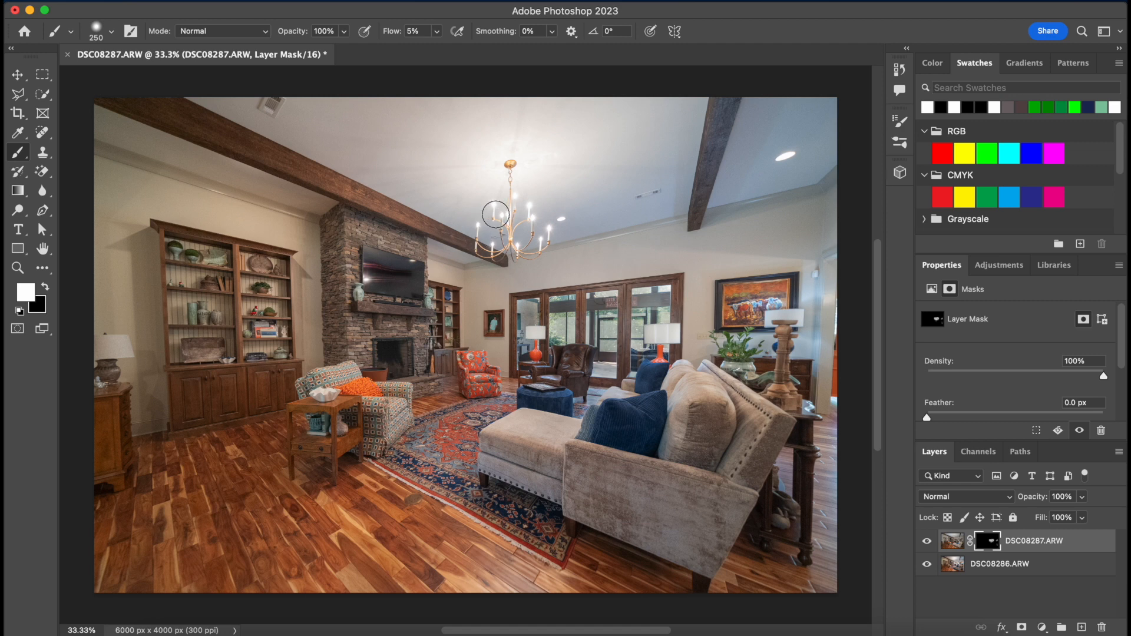
{"action": "key", "text": "bracketleft"}
{"action": "key", "text": "bracketleft"}
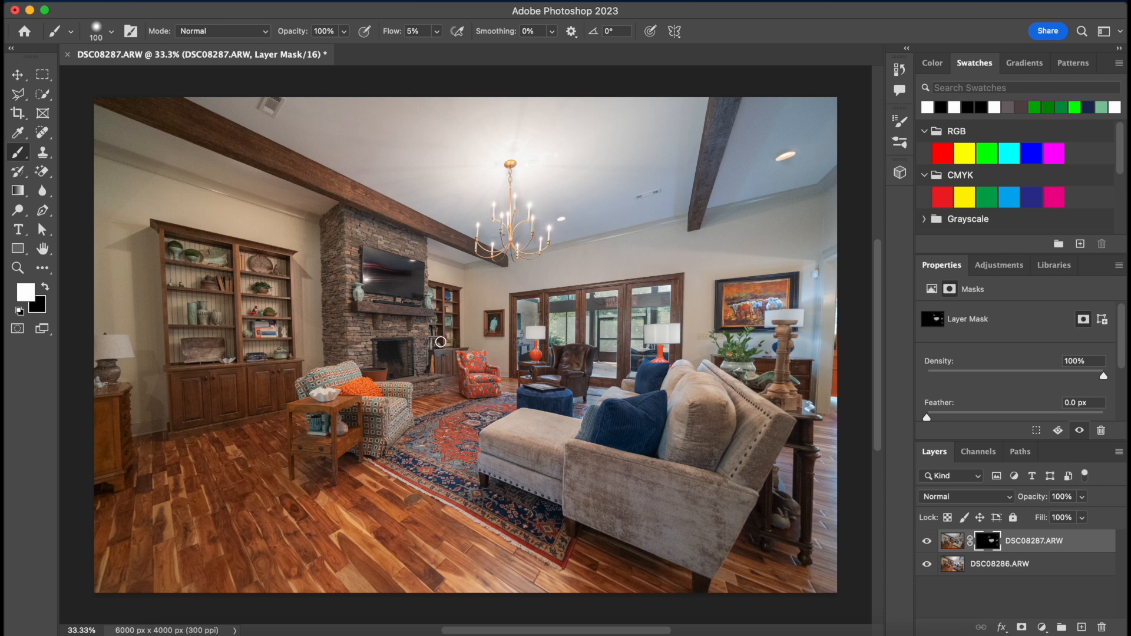
Step: Enlarge the brush to 600 px and paint white on the DSC08287 mask over the large bookcase and the adjacent wall
{"action": "key", "text": "bracketright"}
{"action": "key", "text": "bracketright"}
{"action": "key", "text": "bracketright"}
{"action": "key", "text": "bracketright"}
{"action": "key", "text": "bracketright"}
{"action": "key", "text": "bracketright"}
{"action": "key", "text": "bracketright"}
{"action": "key", "text": "bracketright"}
{"action": "key", "text": "bracketright"}
{"action": "key", "text": "bracketright"}
{"action": "key", "text": "bracketright"}
{"action": "key", "text": "bracketright"}
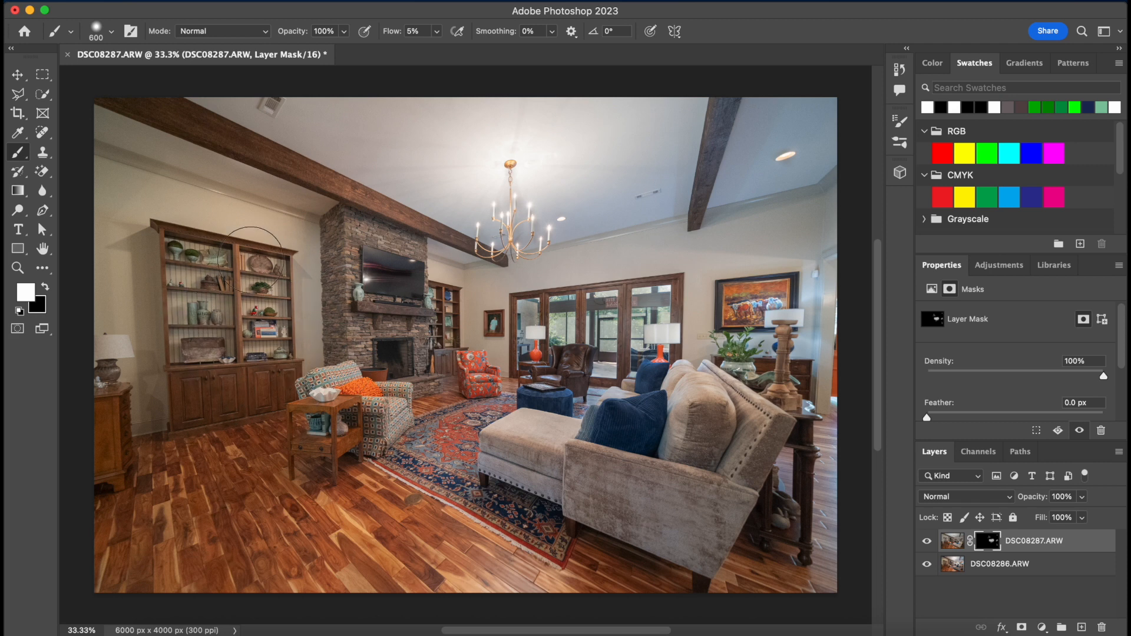
{"action": "left_click_drag", "start_coordinate": [201, 346], "coordinate": [195, 347]}
{"action": "mouse_move", "coordinate": [109, 346]}
{"action": "left_mouse_down"}
{"action": "mouse_move", "coordinate": [154, 437]}
{"action": "mouse_move", "coordinate": [128, 255]}
{"action": "mouse_move", "coordinate": [99, 198]}
{"action": "mouse_move", "coordinate": [112, 160]}
{"action": "mouse_move", "coordinate": [112, 231]}
{"action": "mouse_move", "coordinate": [135, 172]}
{"action": "mouse_move", "coordinate": [108, 162]}
{"action": "mouse_move", "coordinate": [135, 178]}
{"action": "left_mouse_up"}
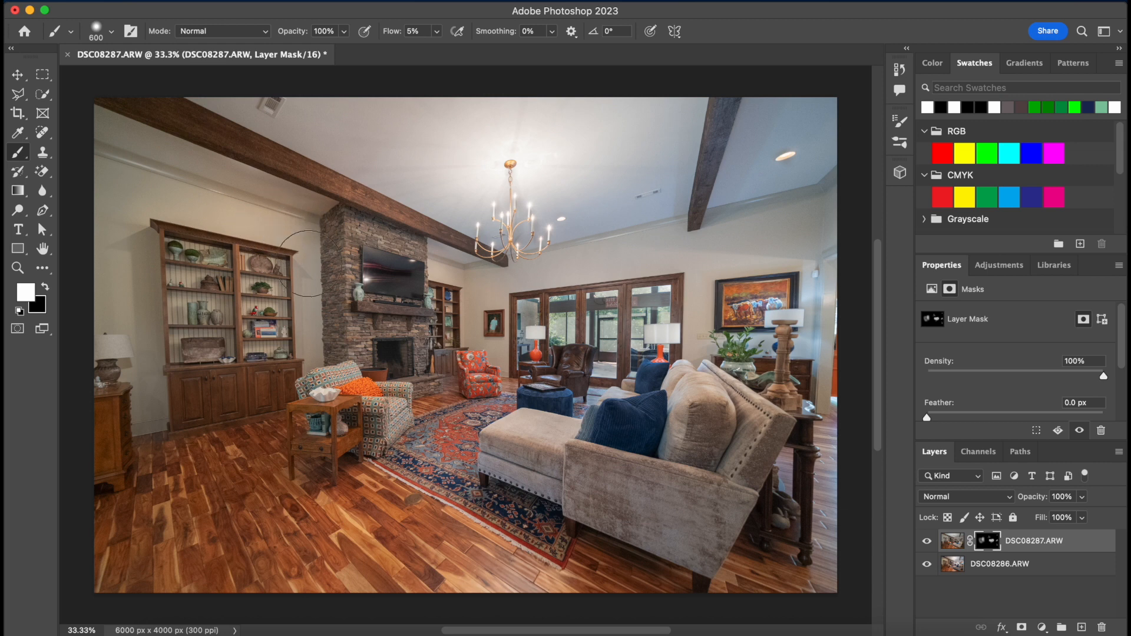
Step: Paint white on the DSC08287 mask over the armchair, the stone fireplace, the rug and the sofa area
{"action": "mouse_move", "coordinate": [312, 403]}
{"action": "left_mouse_down"}
{"action": "mouse_move", "coordinate": [312, 448]}
{"action": "mouse_move", "coordinate": [353, 423]}
{"action": "mouse_move", "coordinate": [334, 417]}
{"action": "mouse_move", "coordinate": [342, 434]}
{"action": "mouse_move", "coordinate": [393, 414]}
{"action": "mouse_move", "coordinate": [359, 438]}
{"action": "mouse_move", "coordinate": [375, 439]}
{"action": "mouse_move", "coordinate": [342, 438]}
{"action": "mouse_move", "coordinate": [324, 384]}
{"action": "mouse_move", "coordinate": [143, 472]}
{"action": "mouse_move", "coordinate": [200, 456]}
{"action": "mouse_move", "coordinate": [305, 463]}
{"action": "mouse_move", "coordinate": [147, 529]}
{"action": "mouse_move", "coordinate": [202, 558]}
{"action": "mouse_move", "coordinate": [381, 499]}
{"action": "mouse_move", "coordinate": [253, 554]}
{"action": "mouse_move", "coordinate": [304, 560]}
{"action": "mouse_move", "coordinate": [417, 533]}
{"action": "mouse_move", "coordinate": [345, 588]}
{"action": "mouse_move", "coordinate": [463, 546]}
{"action": "mouse_move", "coordinate": [419, 587]}
{"action": "mouse_move", "coordinate": [537, 579]}
{"action": "mouse_move", "coordinate": [493, 588]}
{"action": "mouse_move", "coordinate": [551, 594]}
{"action": "mouse_move", "coordinate": [467, 589]}
{"action": "mouse_move", "coordinate": [543, 587]}
{"action": "mouse_move", "coordinate": [390, 340]}
{"action": "left_mouse_up"}
{"action": "mouse_move", "coordinate": [385, 277]}
{"action": "left_mouse_down"}
{"action": "mouse_move", "coordinate": [366, 260]}
{"action": "mouse_move", "coordinate": [396, 277]}
{"action": "mouse_move", "coordinate": [366, 265]}
{"action": "mouse_move", "coordinate": [379, 240]}
{"action": "mouse_move", "coordinate": [391, 262]}
{"action": "mouse_move", "coordinate": [395, 366]}
{"action": "mouse_move", "coordinate": [475, 329]}
{"action": "mouse_move", "coordinate": [491, 350]}
{"action": "left_mouse_up"}
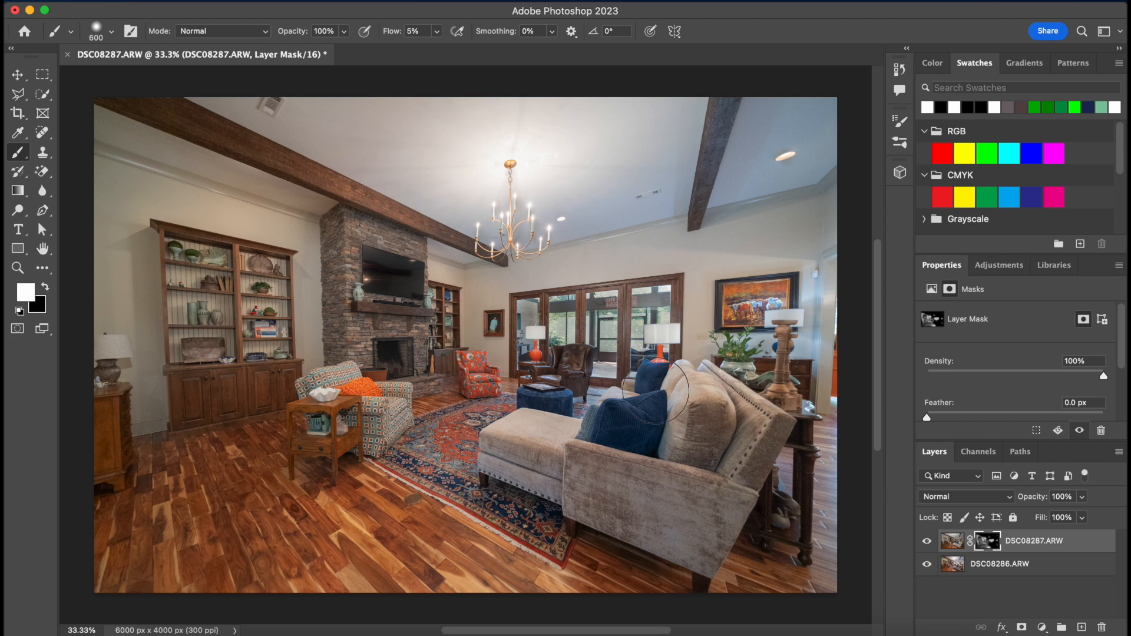
{"action": "mouse_move", "coordinate": [594, 410]}
{"action": "left_mouse_down"}
{"action": "mouse_move", "coordinate": [646, 565]}
{"action": "mouse_move", "coordinate": [702, 578]}
{"action": "mouse_move", "coordinate": [697, 527]}
{"action": "mouse_move", "coordinate": [650, 527]}
{"action": "mouse_move", "coordinate": [650, 479]}
{"action": "mouse_move", "coordinate": [740, 541]}
{"action": "mouse_move", "coordinate": [779, 445]}
{"action": "mouse_move", "coordinate": [725, 387]}
{"action": "mouse_move", "coordinate": [781, 382]}
{"action": "mouse_move", "coordinate": [768, 394]}
{"action": "mouse_move", "coordinate": [773, 344]}
{"action": "mouse_move", "coordinate": [702, 355]}
{"action": "mouse_move", "coordinate": [703, 310]}
{"action": "mouse_move", "coordinate": [680, 321]}
{"action": "left_mouse_up"}
{"action": "mouse_move", "coordinate": [601, 265]}
{"action": "left_mouse_down"}
{"action": "mouse_move", "coordinate": [829, 107]}
{"action": "mouse_move", "coordinate": [802, 180]}
{"action": "mouse_move", "coordinate": [805, 122]}
{"action": "mouse_move", "coordinate": [776, 180]}
{"action": "mouse_move", "coordinate": [777, 100]}
{"action": "mouse_move", "coordinate": [748, 262]}
{"action": "mouse_move", "coordinate": [801, 241]}
{"action": "mouse_move", "coordinate": [826, 296]}
{"action": "mouse_move", "coordinate": [827, 351]}
{"action": "mouse_move", "coordinate": [829, 229]}
{"action": "mouse_move", "coordinate": [800, 253]}
{"action": "mouse_move", "coordinate": [808, 520]}
{"action": "mouse_move", "coordinate": [830, 432]}
{"action": "mouse_move", "coordinate": [851, 524]}
{"action": "mouse_move", "coordinate": [864, 470]}
{"action": "left_mouse_up"}
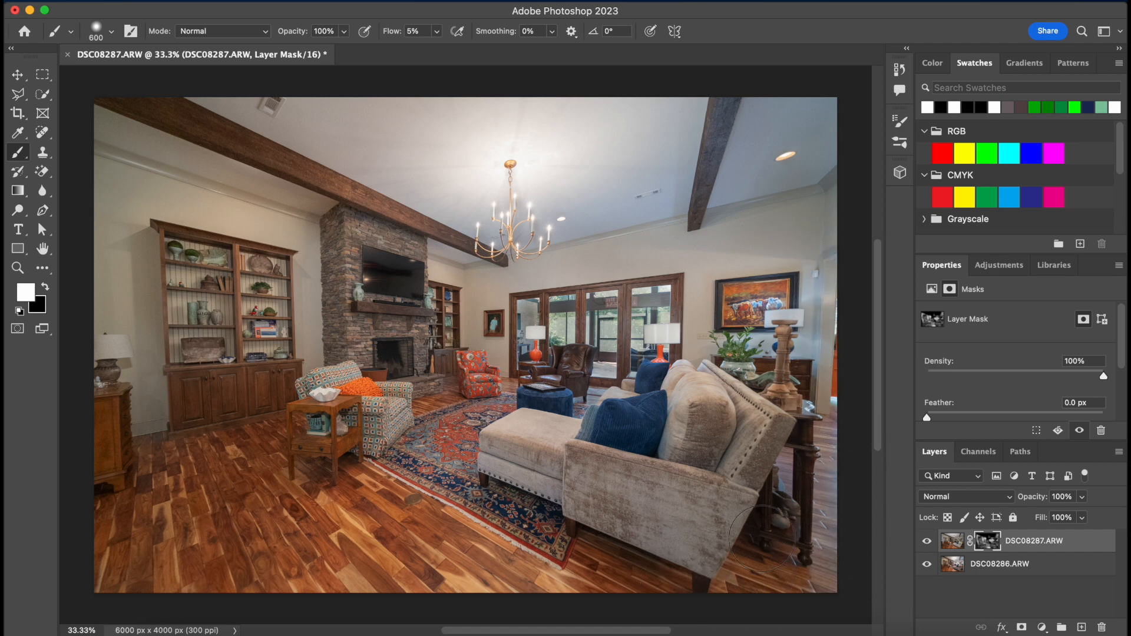
Step: Paint white on the DSC08287 mask over the ceiling, and reduce the brush to 200 px for the dark beams
{"action": "mouse_move", "coordinate": [664, 101]}
{"action": "left_mouse_down"}
{"action": "mouse_move", "coordinate": [644, 229]}
{"action": "mouse_move", "coordinate": [650, 137]}
{"action": "mouse_move", "coordinate": [657, 180]}
{"action": "mouse_move", "coordinate": [635, 229]}
{"action": "mouse_move", "coordinate": [629, 93]}
{"action": "mouse_move", "coordinate": [684, 74]}
{"action": "mouse_move", "coordinate": [650, 95]}
{"action": "mouse_move", "coordinate": [495, 117]}
{"action": "mouse_move", "coordinate": [539, 116]}
{"action": "mouse_move", "coordinate": [258, 103]}
{"action": "mouse_move", "coordinate": [636, 144]}
{"action": "mouse_move", "coordinate": [568, 156]}
{"action": "mouse_move", "coordinate": [404, 141]}
{"action": "mouse_move", "coordinate": [459, 165]}
{"action": "mouse_move", "coordinate": [523, 159]}
{"action": "mouse_move", "coordinate": [570, 174]}
{"action": "mouse_move", "coordinate": [438, 175]}
{"action": "mouse_move", "coordinate": [361, 131]}
{"action": "mouse_move", "coordinate": [617, 179]}
{"action": "mouse_move", "coordinate": [602, 198]}
{"action": "left_mouse_up"}
{"action": "key", "text": "bracketleft"}
{"action": "key", "text": "bracketleft"}
{"action": "key", "text": "bracketleft"}
{"action": "key", "text": "bracketleft"}
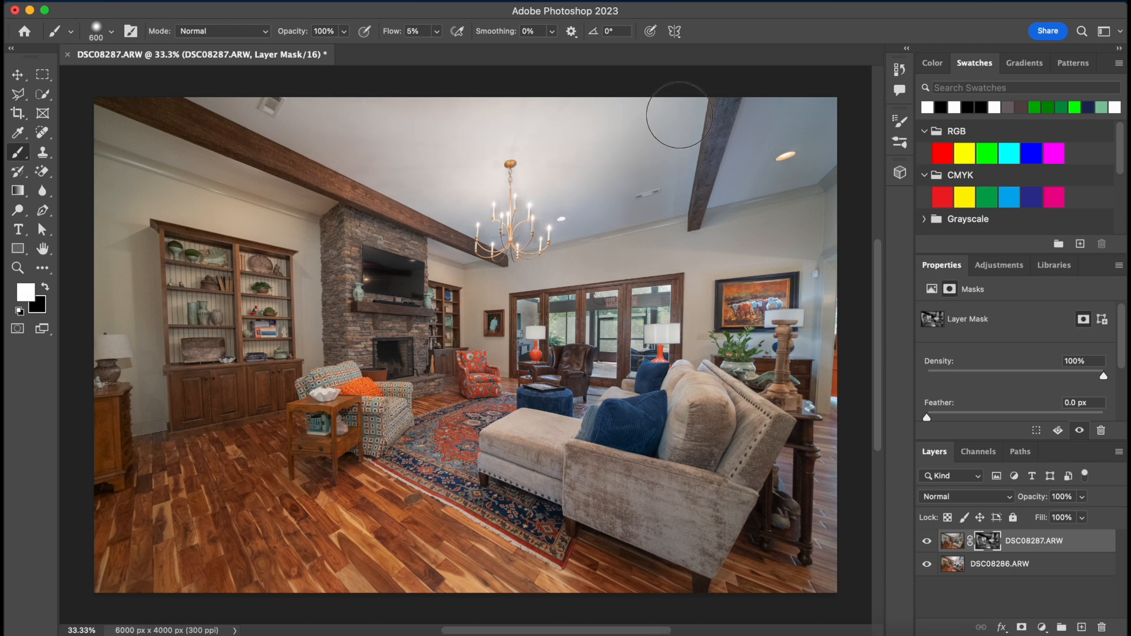
{"action": "mouse_move", "coordinate": [680, 115]}
{"action": "left_mouse_down"}
{"action": "mouse_move", "coordinate": [725, 116]}
{"action": "mouse_move", "coordinate": [695, 224]}
{"action": "mouse_move", "coordinate": [720, 92]}
{"action": "mouse_move", "coordinate": [721, 156]}
{"action": "left_mouse_up"}
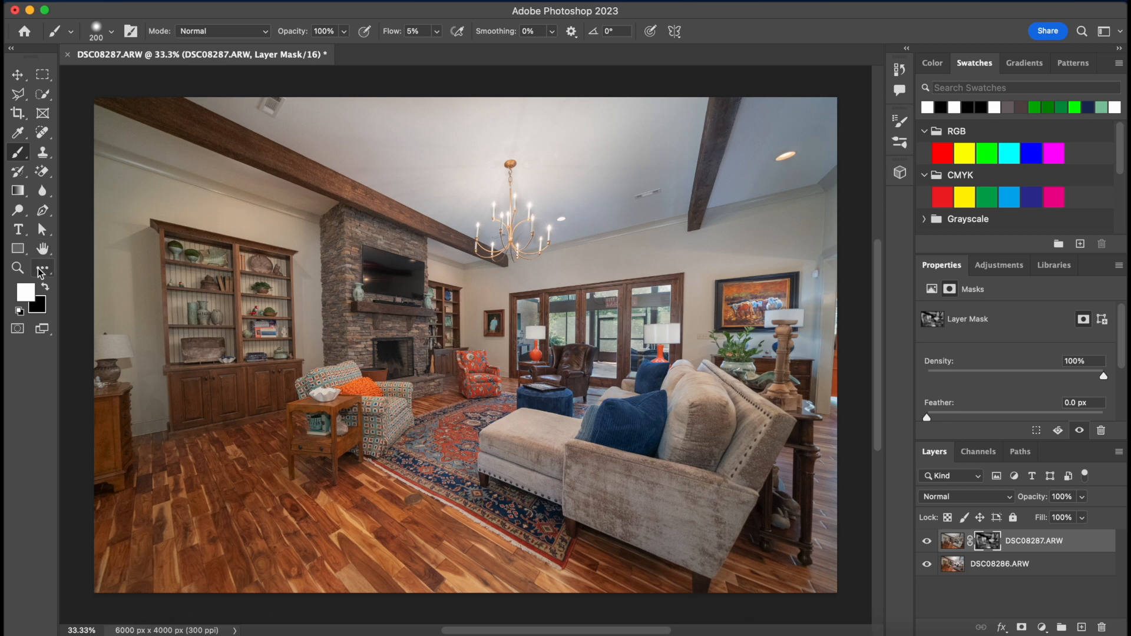
{"action": "left_click", "coordinate": [45, 286]}
{"action": "left_click", "coordinate": [45, 287]}
{"action": "mouse_move", "coordinate": [122, 93]}
{"action": "left_mouse_down"}
{"action": "mouse_move", "coordinate": [330, 177]}
{"action": "mouse_move", "coordinate": [174, 104]}
{"action": "mouse_move", "coordinate": [190, 95]}
{"action": "mouse_move", "coordinate": [382, 191]}
{"action": "mouse_move", "coordinate": [315, 180]}
{"action": "left_mouse_up"}
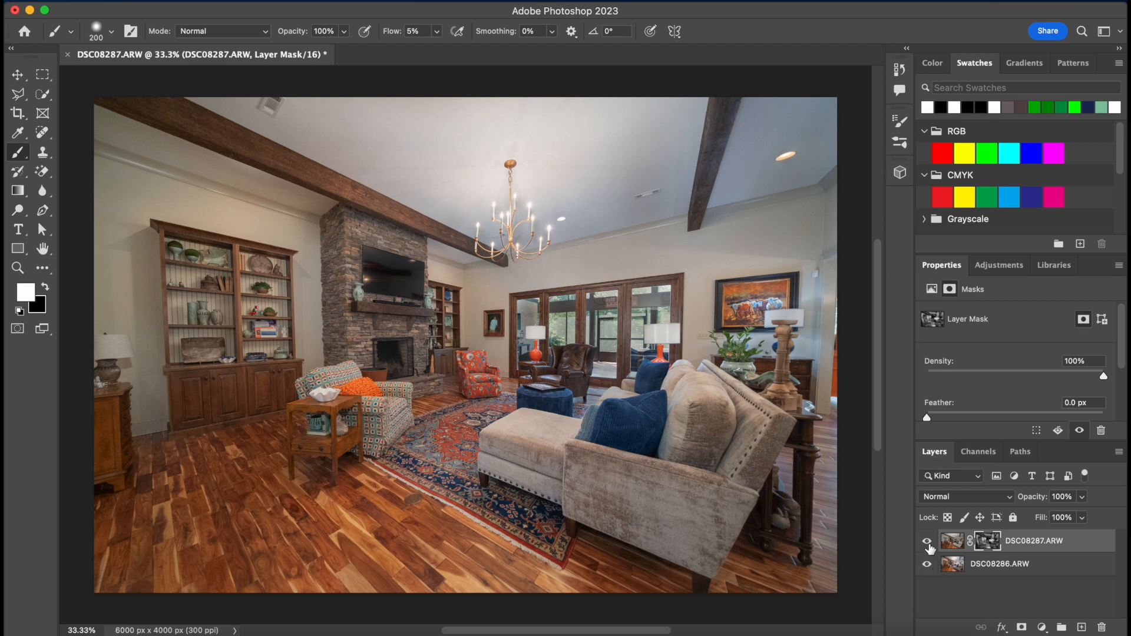
Step: Compare the image with the DSC08287 layer hidden and shown, and save and close the blended document
{"action": "left_click", "coordinate": [928, 542]}
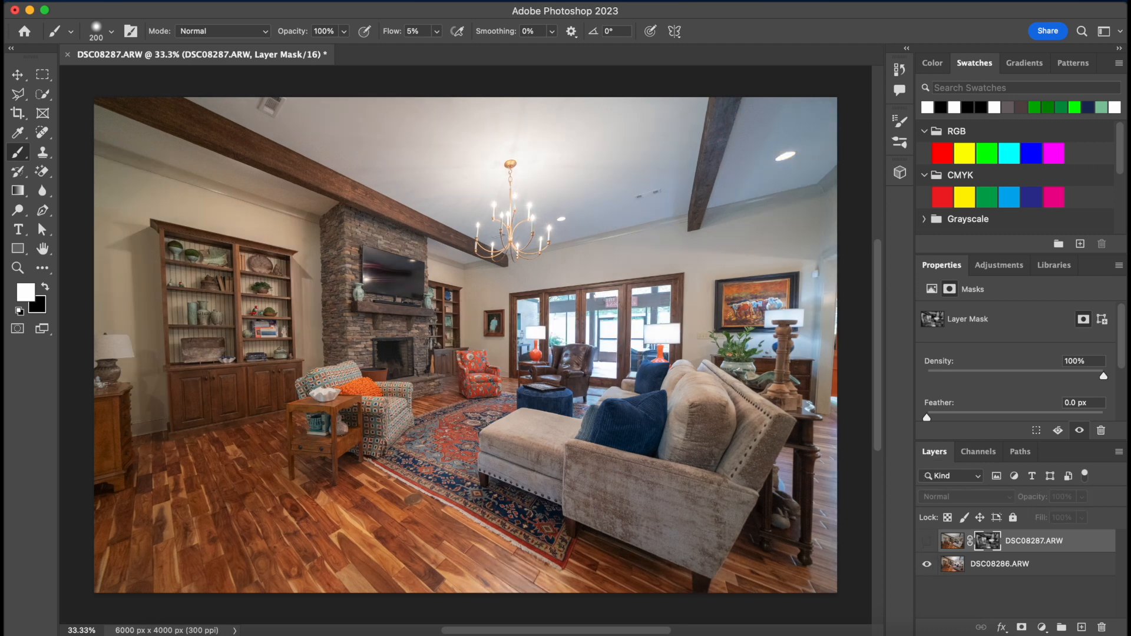
{"action": "left_click", "coordinate": [929, 543]}
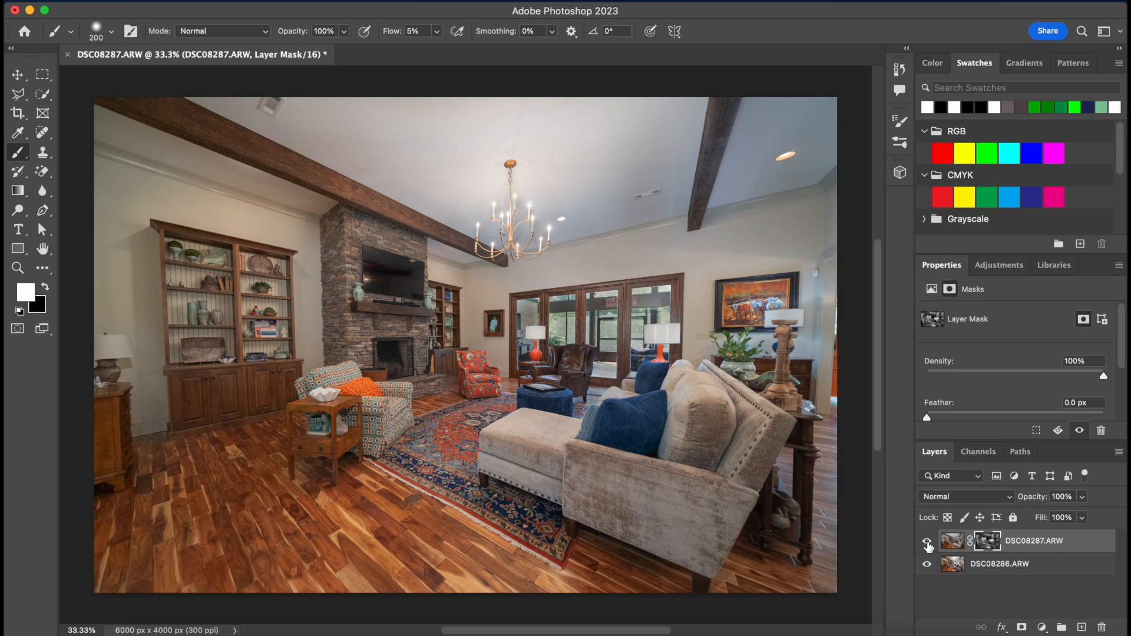
{"action": "left_click", "coordinate": [929, 542]}
{"action": "left_click", "coordinate": [928, 542]}
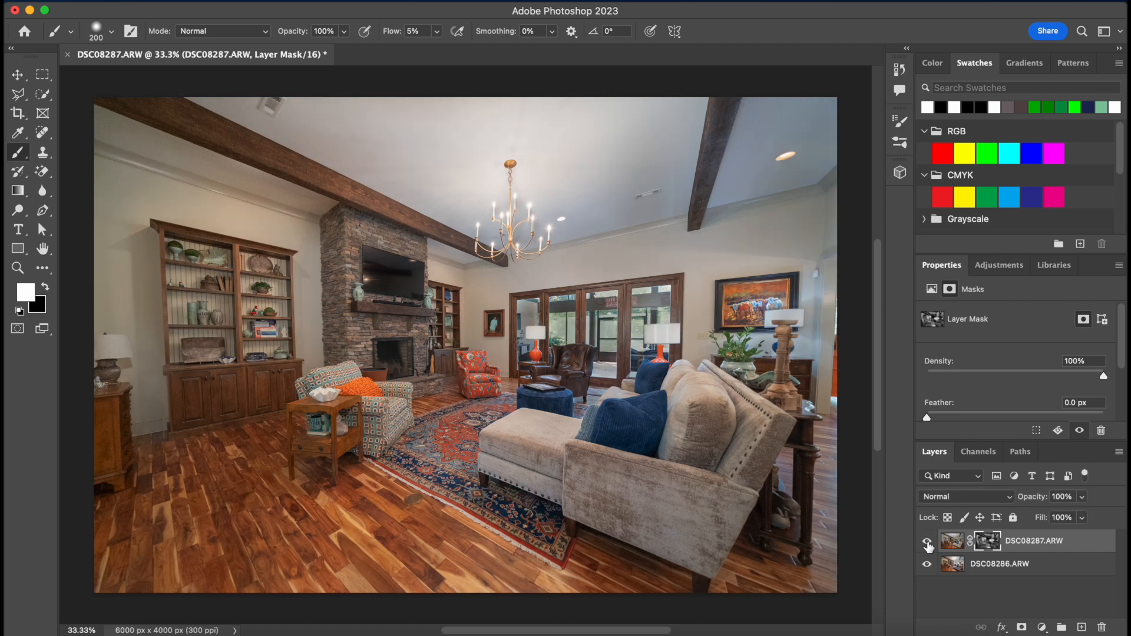
{"action": "left_click", "coordinate": [68, 54]}
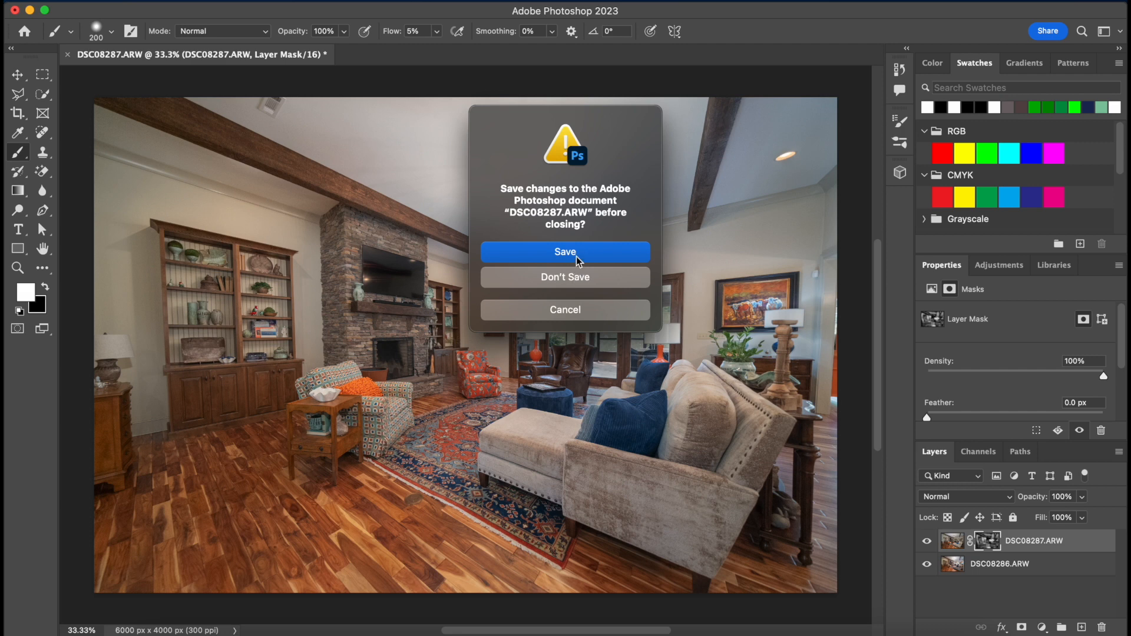
{"action": "left_click", "coordinate": [577, 253]}
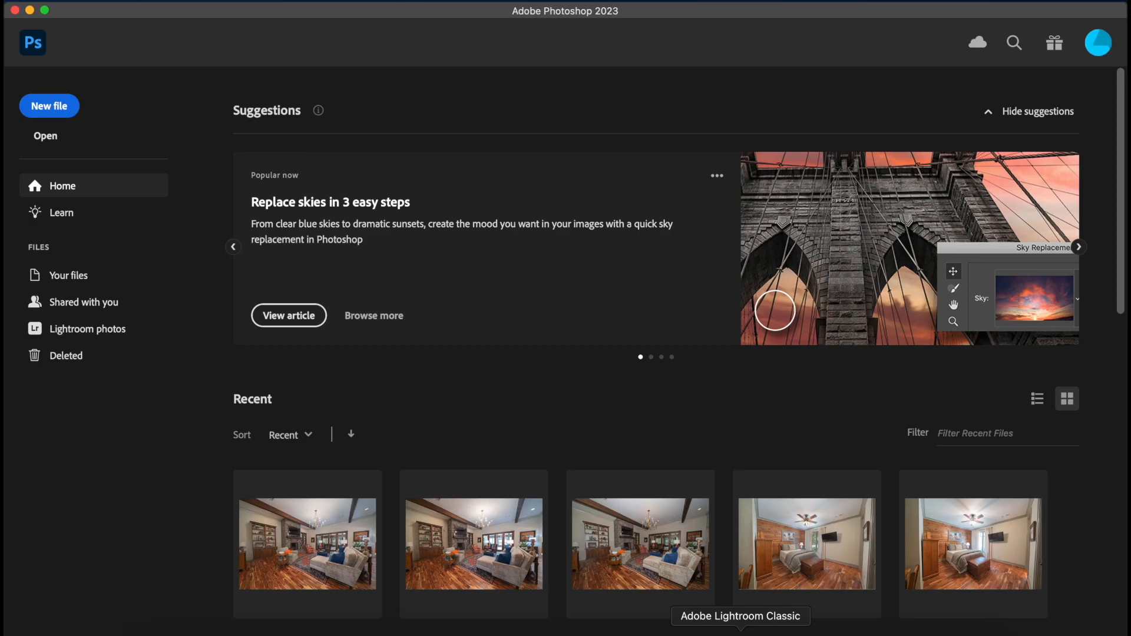
Step: Switch to Lightroom Classic and give DSC08286-Edit.tif a five-star rating
{"action": "left_click", "coordinate": [741, 633]}
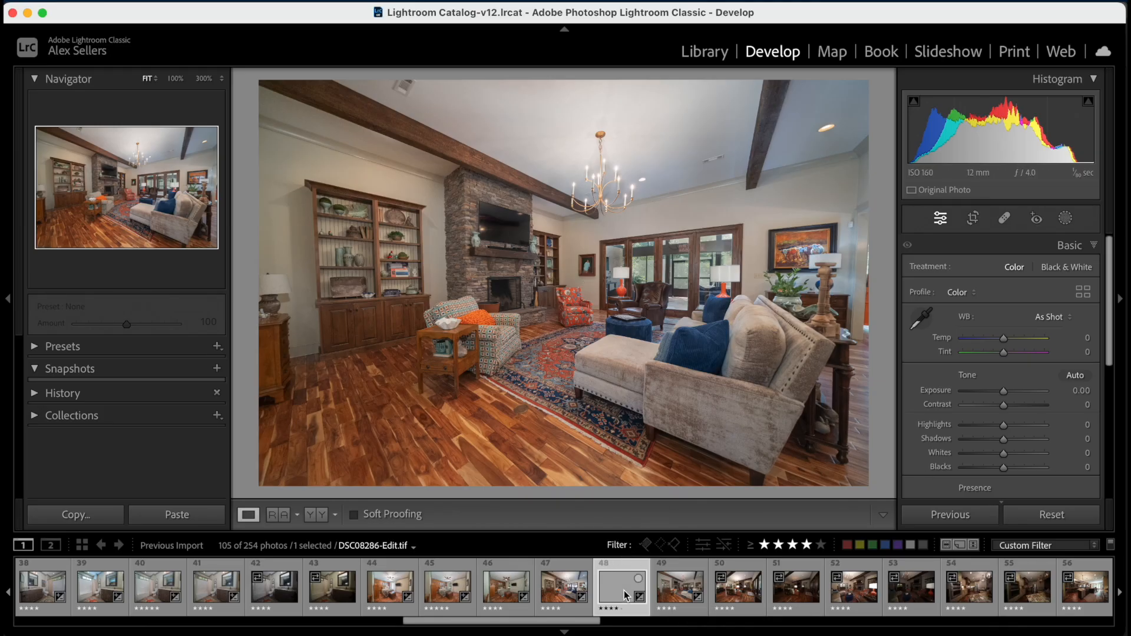
{"action": "key", "text": "5"}
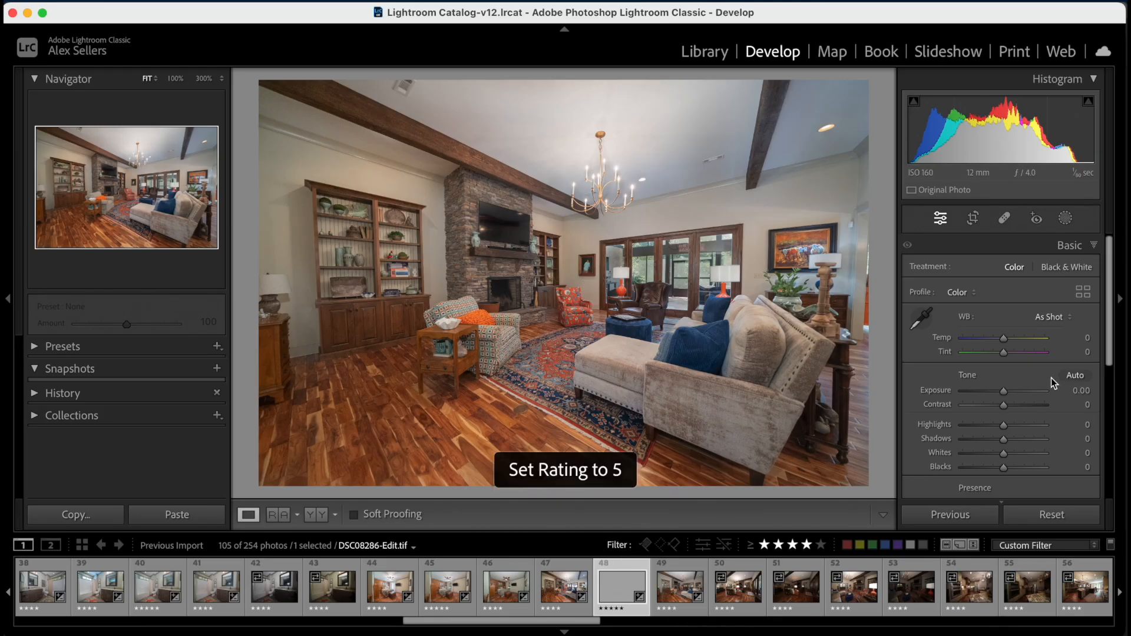
Step: Set the blended photo's Exposure to +0.15, Contrast to +62, Highlights to −61, Shadows to +40, Whites to −58 and Blacks to +34
{"action": "left_click_drag", "start_coordinate": [1003, 426], "coordinate": [990, 455]}
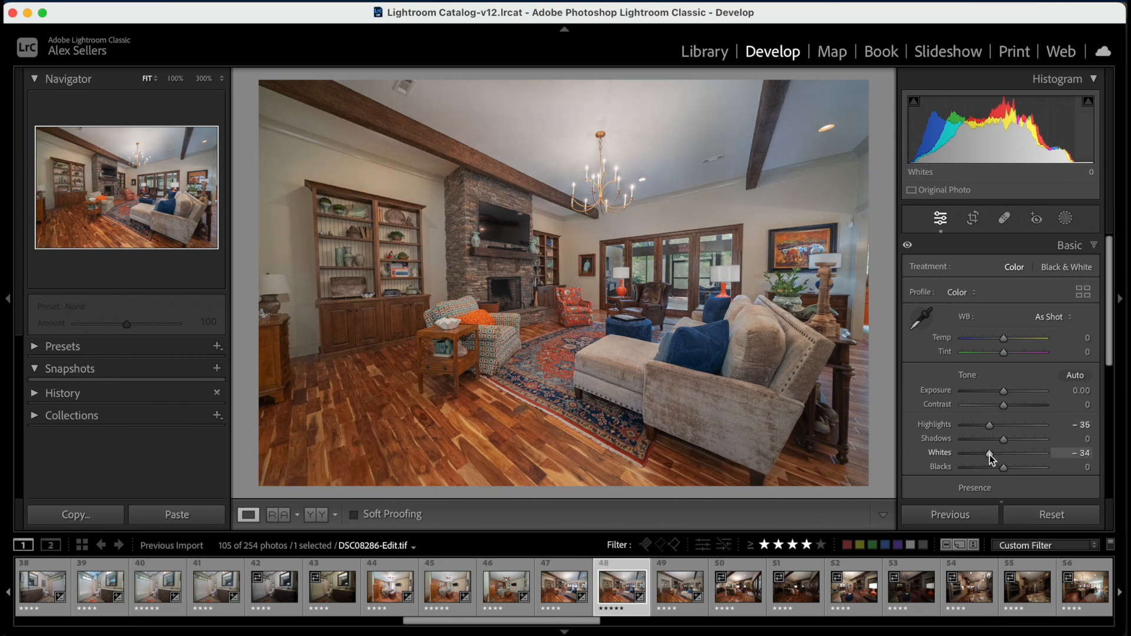
{"action": "left_click", "coordinate": [1021, 441]}
{"action": "left_click", "coordinate": [1019, 468]}
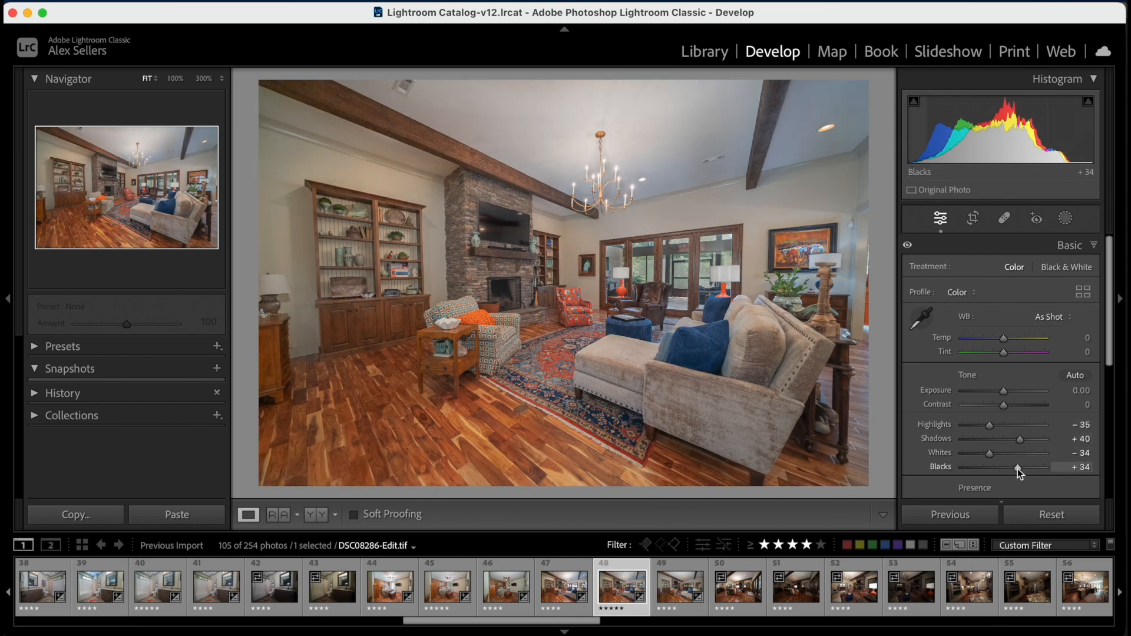
{"action": "left_click_drag", "start_coordinate": [1005, 394], "coordinate": [978, 459]}
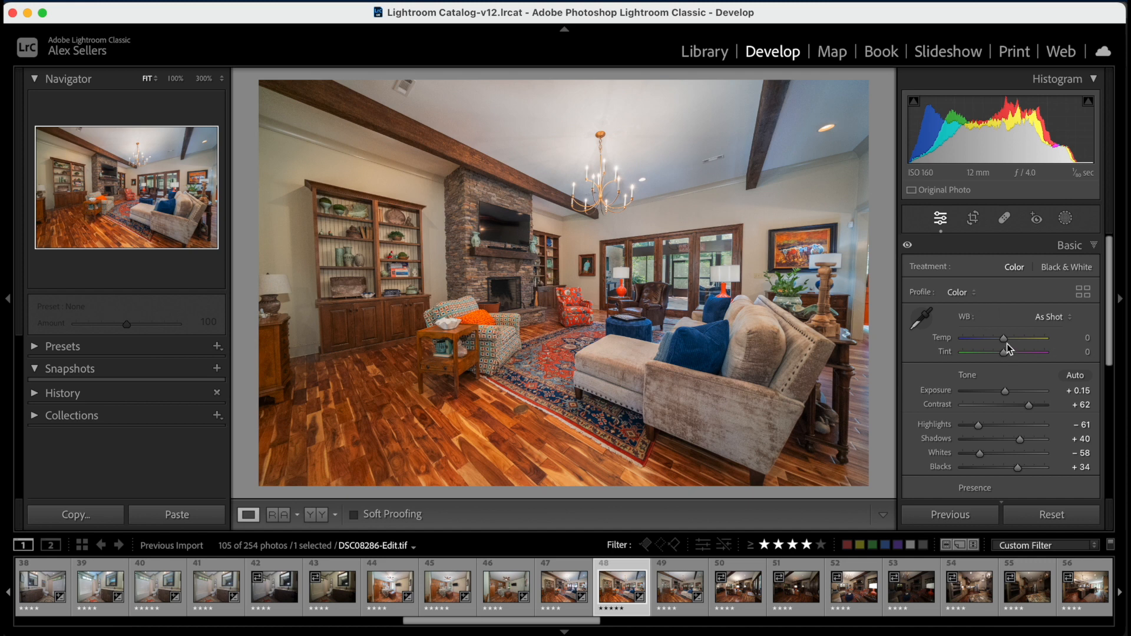
Step: Set the blended photo's Temp to −1, Tint to +1, Texture to +3 and Clarity to +4
{"action": "left_click_drag", "start_coordinate": [1007, 344], "coordinate": [1007, 344]}
{"action": "left_click_drag", "start_coordinate": [1005, 351], "coordinate": [1007, 352]}
{"action": "scroll", "coordinate": [1022, 409], "scroll_direction": "down", "scroll_amount": 3}
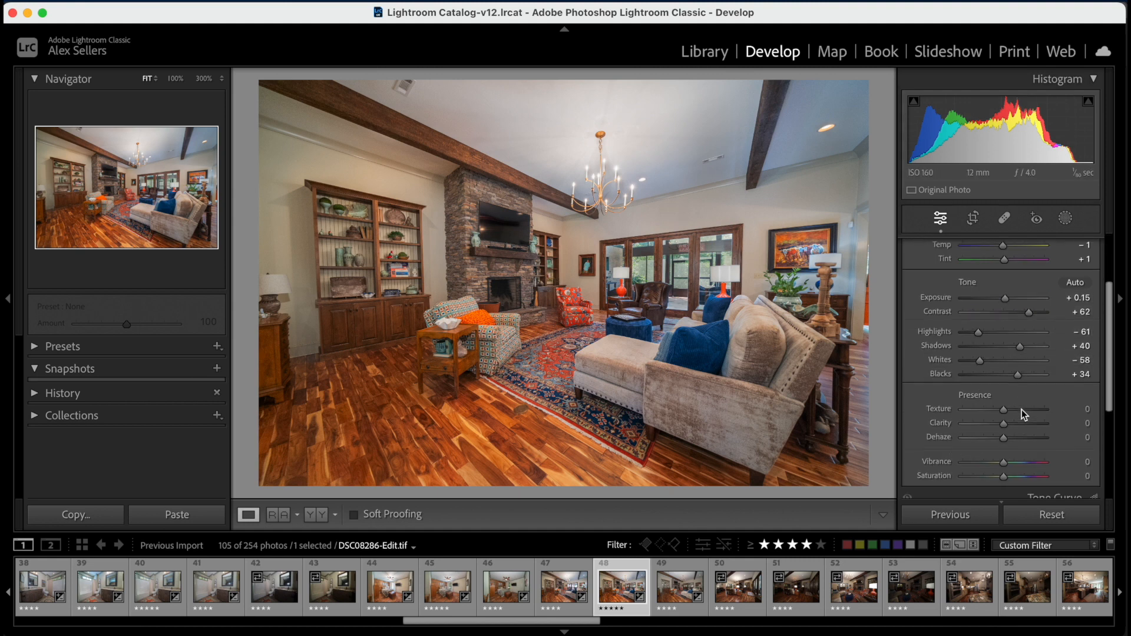
{"action": "scroll", "coordinate": [1022, 409], "scroll_direction": "down", "scroll_amount": 1}
{"action": "mouse_move", "coordinate": [1004, 387]}
{"action": "left_mouse_down"}
{"action": "mouse_move", "coordinate": [1016, 390]}
{"action": "mouse_move", "coordinate": [996, 392]}
{"action": "mouse_move", "coordinate": [1013, 394]}
{"action": "mouse_move", "coordinate": [1005, 399]}
{"action": "mouse_move", "coordinate": [1015, 373]}
{"action": "mouse_move", "coordinate": [998, 376]}
{"action": "mouse_move", "coordinate": [1007, 376]}
{"action": "left_mouse_up"}
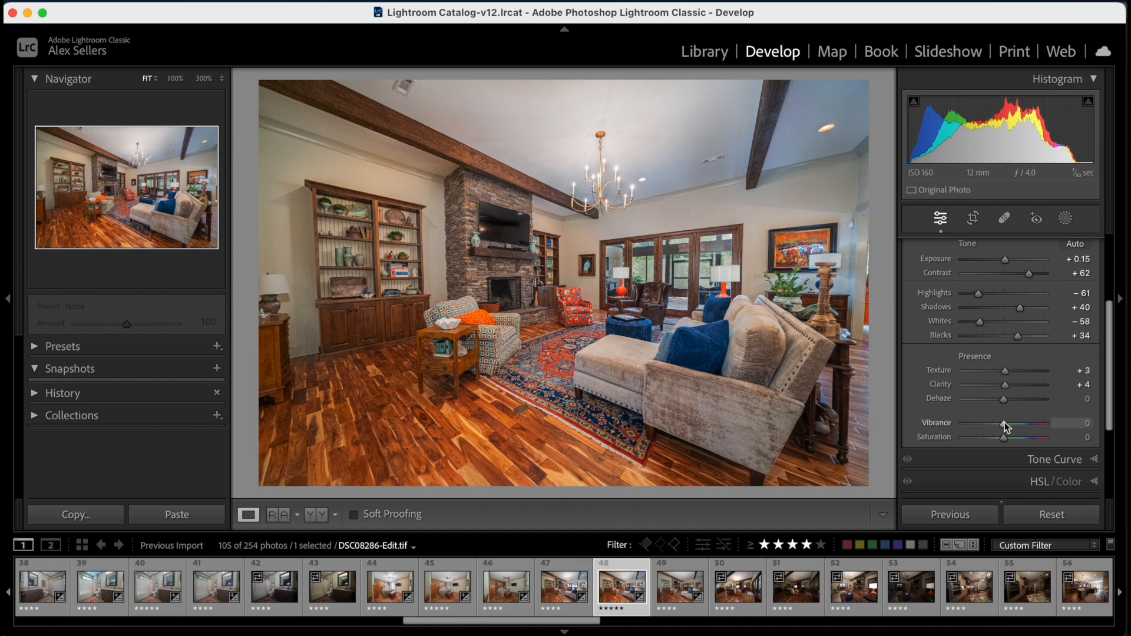
Step: Try a Vibrance of −20 on the blended photo and reset it to its default
{"action": "scroll", "coordinate": [1025, 421], "scroll_direction": "down", "scroll_amount": 3}
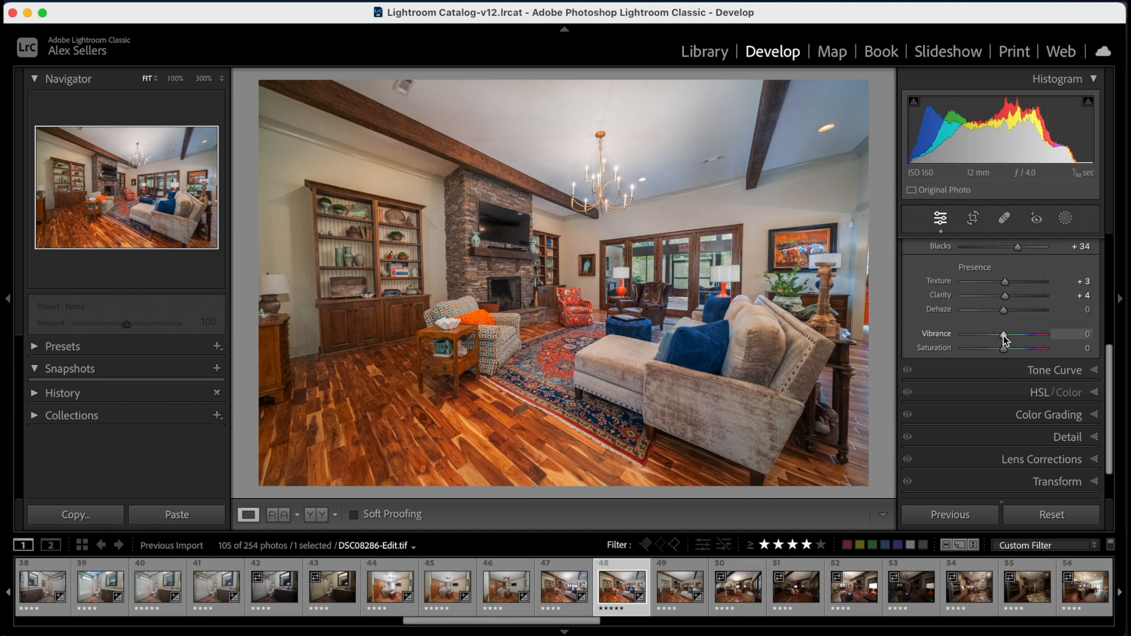
{"action": "left_click_drag", "start_coordinate": [1003, 336], "coordinate": [996, 338]}
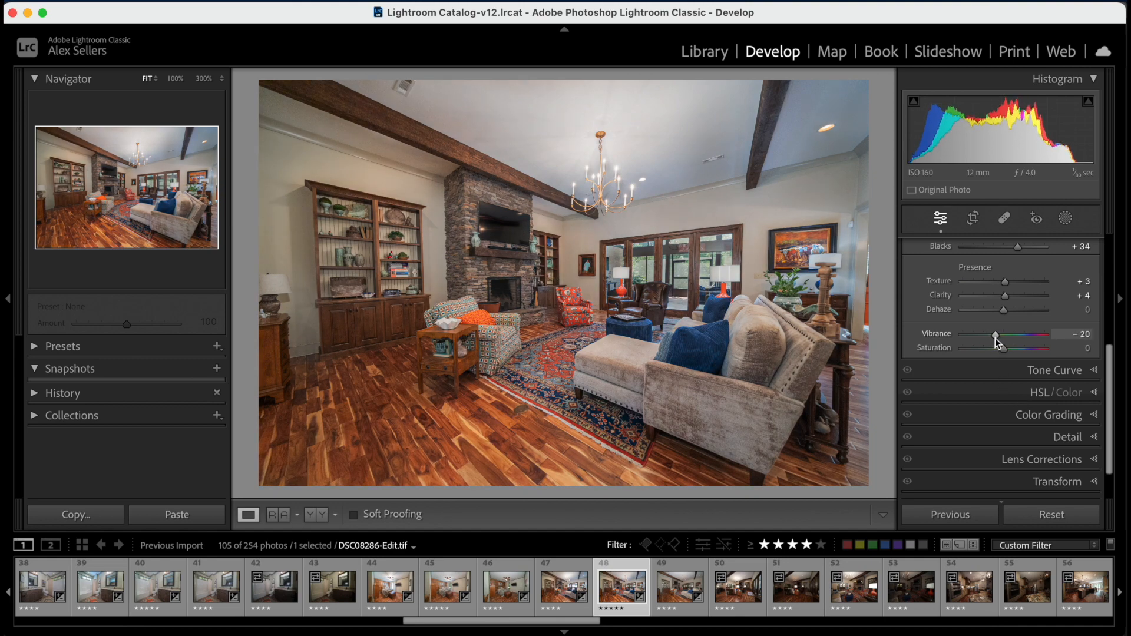
{"action": "double_click", "coordinate": [995, 338]}
Step: In the HSL adjustments, try a Red luminance of −67 and reset it, and set the saturation of Red to −10 and Orange to −15
{"action": "left_click", "coordinate": [1005, 392]}
{"action": "scroll", "coordinate": [1003, 353], "scroll_direction": "down", "scroll_amount": 6}
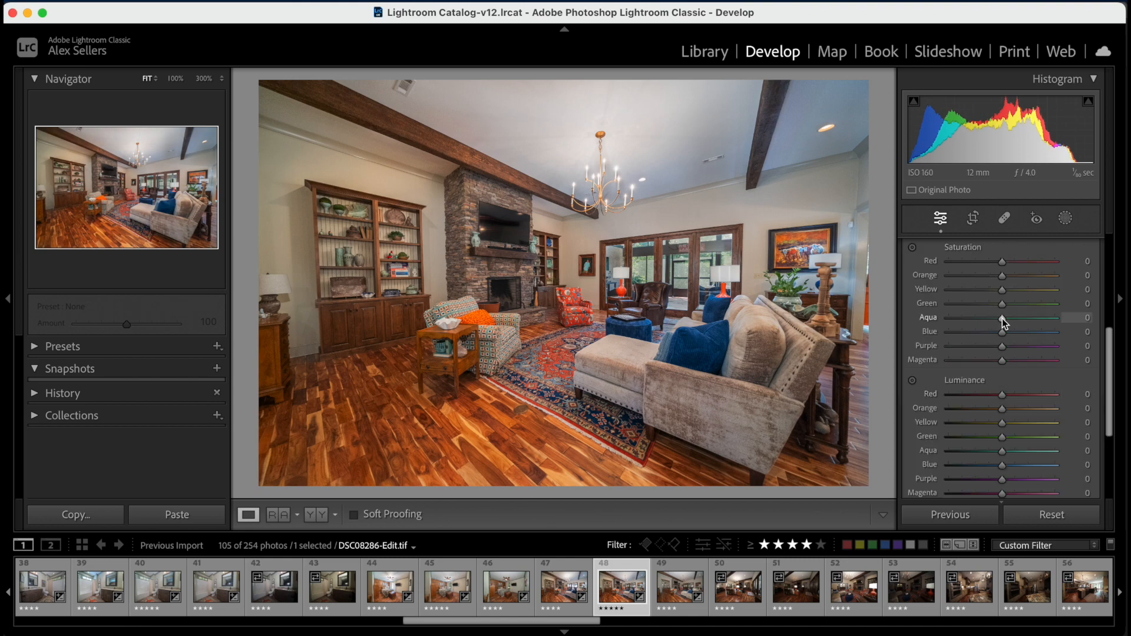
{"action": "left_click_drag", "start_coordinate": [1002, 312], "coordinate": [967, 312]}
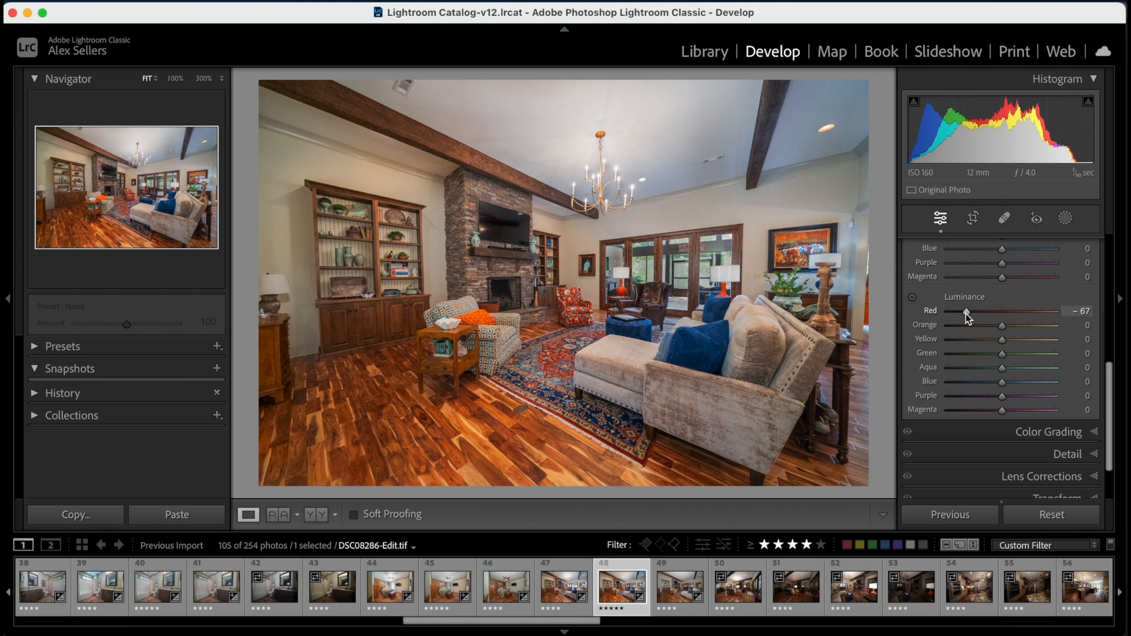
{"action": "double_click", "coordinate": [967, 312]}
{"action": "scroll", "coordinate": [967, 314], "scroll_direction": "up", "scroll_amount": 4}
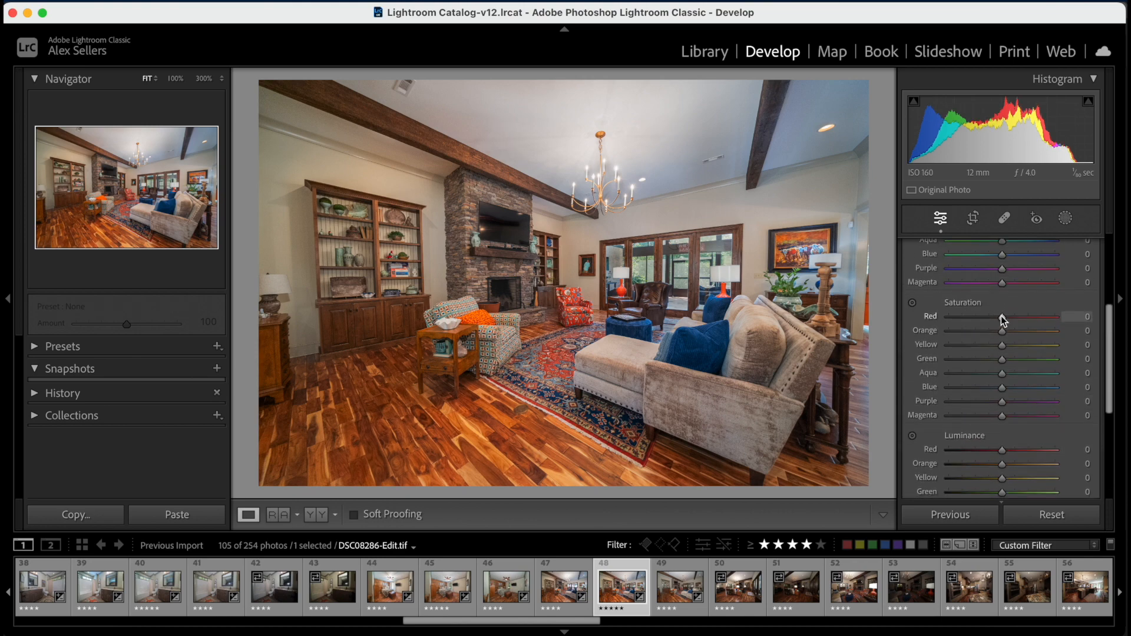
{"action": "mouse_move", "coordinate": [1003, 320]}
{"action": "left_mouse_down"}
{"action": "mouse_move", "coordinate": [929, 320]}
{"action": "mouse_move", "coordinate": [1083, 330]}
{"action": "mouse_move", "coordinate": [942, 335]}
{"action": "mouse_move", "coordinate": [1023, 327]}
{"action": "mouse_move", "coordinate": [998, 334]}
{"action": "left_mouse_up"}
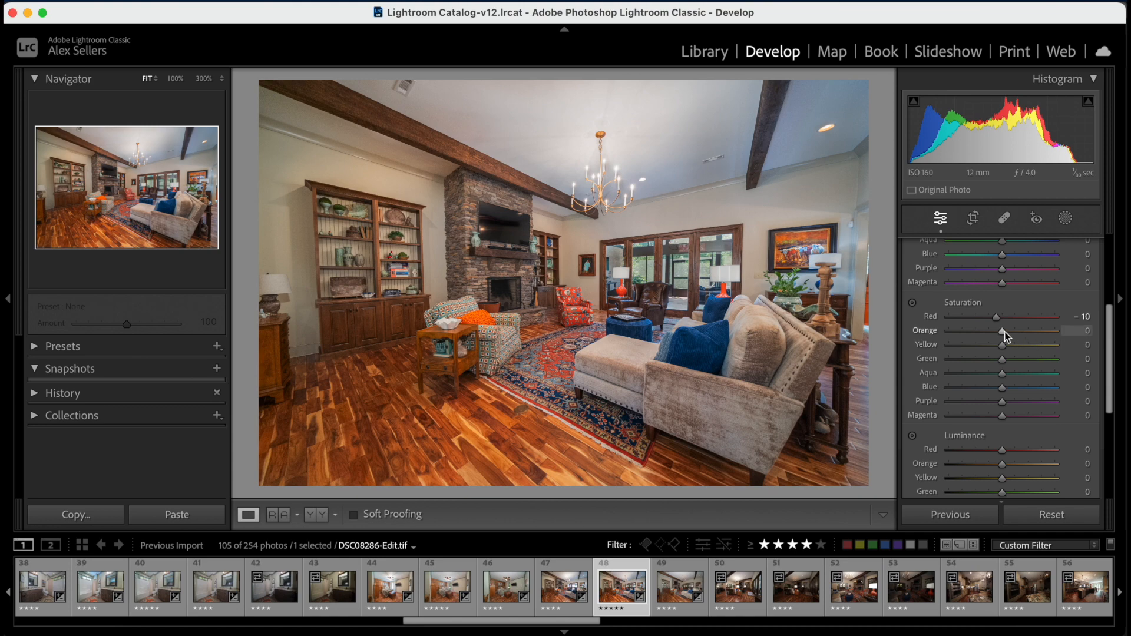
{"action": "mouse_move", "coordinate": [996, 331]}
{"action": "left_mouse_down"}
{"action": "mouse_move", "coordinate": [985, 334]}
{"action": "mouse_move", "coordinate": [1040, 341]}
{"action": "mouse_move", "coordinate": [1020, 334]}
{"action": "mouse_move", "coordinate": [994, 354]}
{"action": "left_mouse_up"}
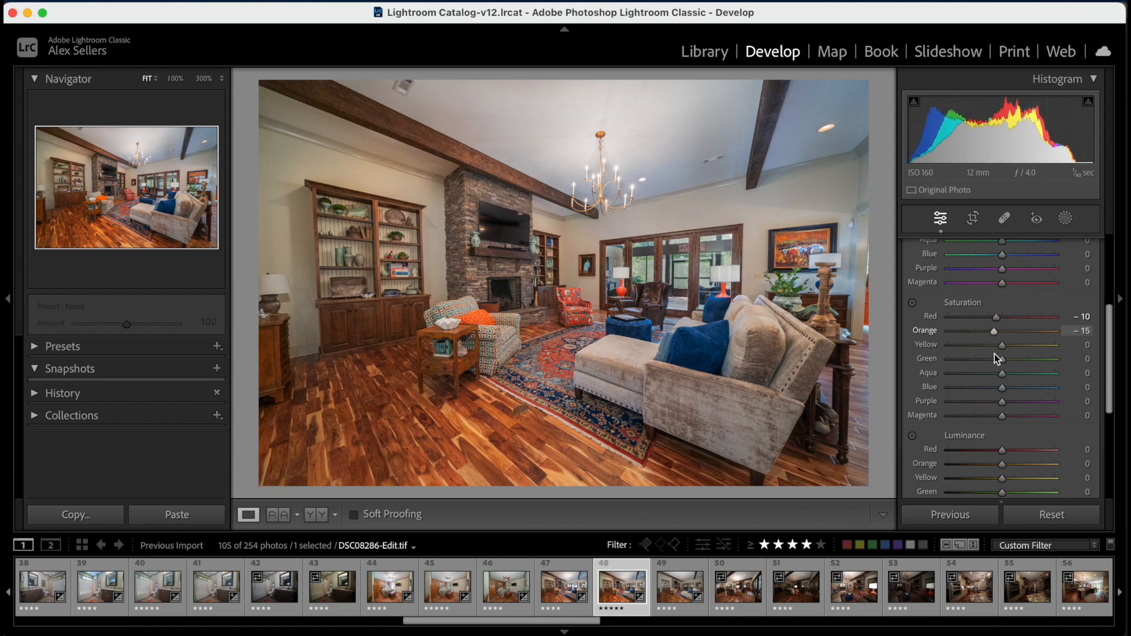
Step: Shift the HSL hue of Orange to +3
{"action": "scroll", "coordinate": [995, 354], "scroll_direction": "up", "scroll_amount": 5}
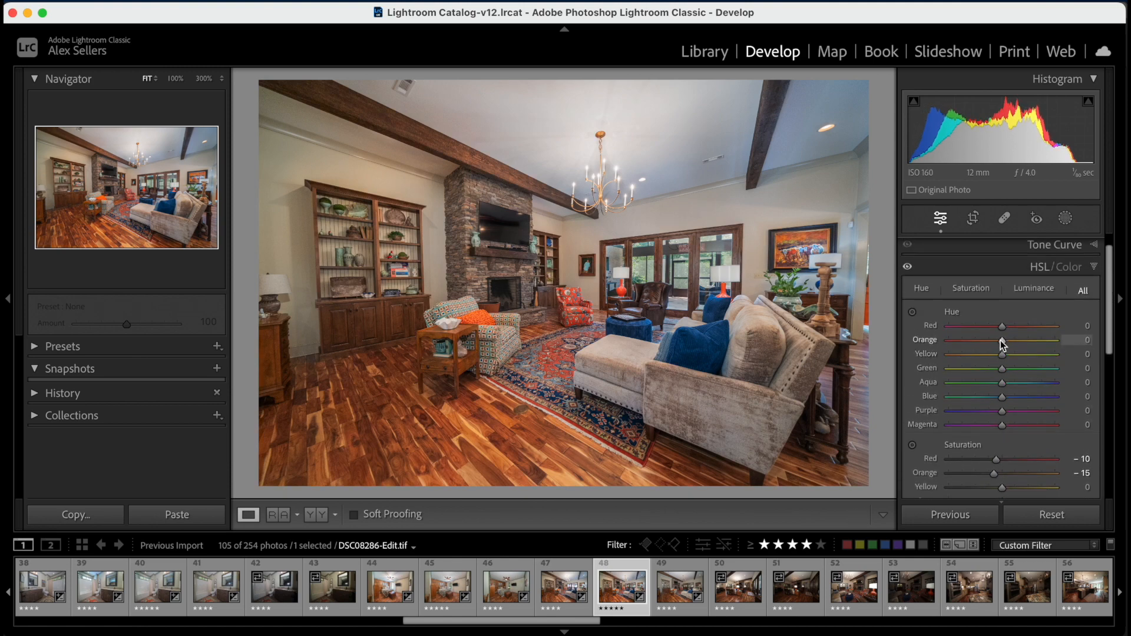
{"action": "mouse_move", "coordinate": [1000, 341]}
{"action": "left_mouse_down"}
{"action": "mouse_move", "coordinate": [1013, 342]}
{"action": "mouse_move", "coordinate": [992, 346]}
{"action": "mouse_move", "coordinate": [1003, 345]}
{"action": "left_mouse_up"}
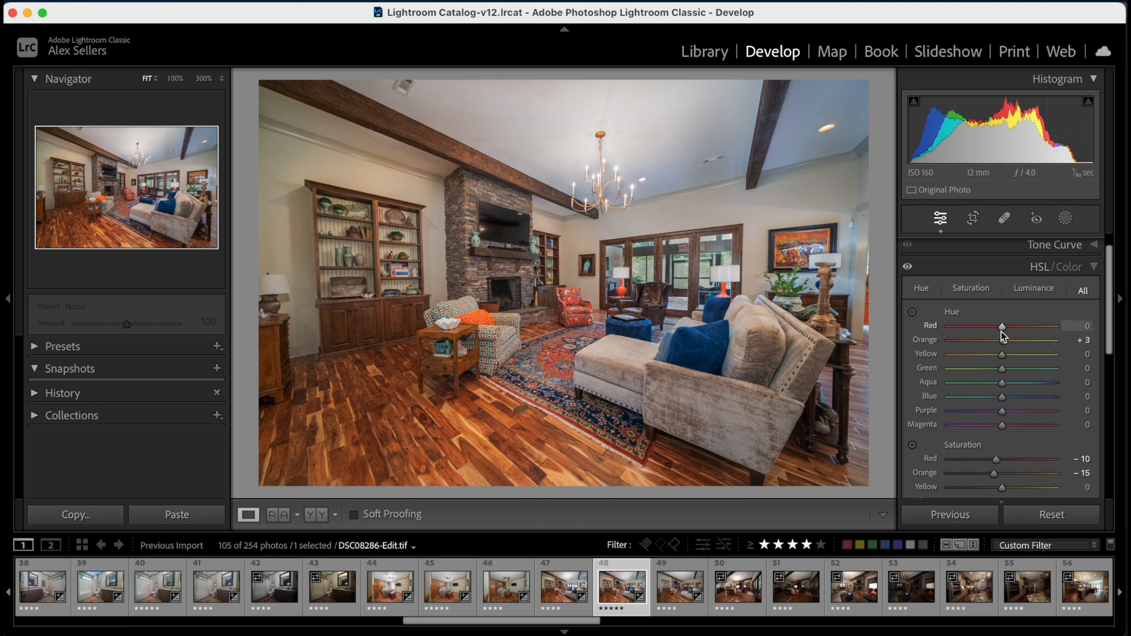
Step: Set the HSL saturation of Yellow to −15, Green +6, Aqua −15, Blue −20, Purple −11 and Magenta −16, and the Blue hue to −6
{"action": "scroll", "coordinate": [1002, 331], "scroll_direction": "down", "scroll_amount": 5}
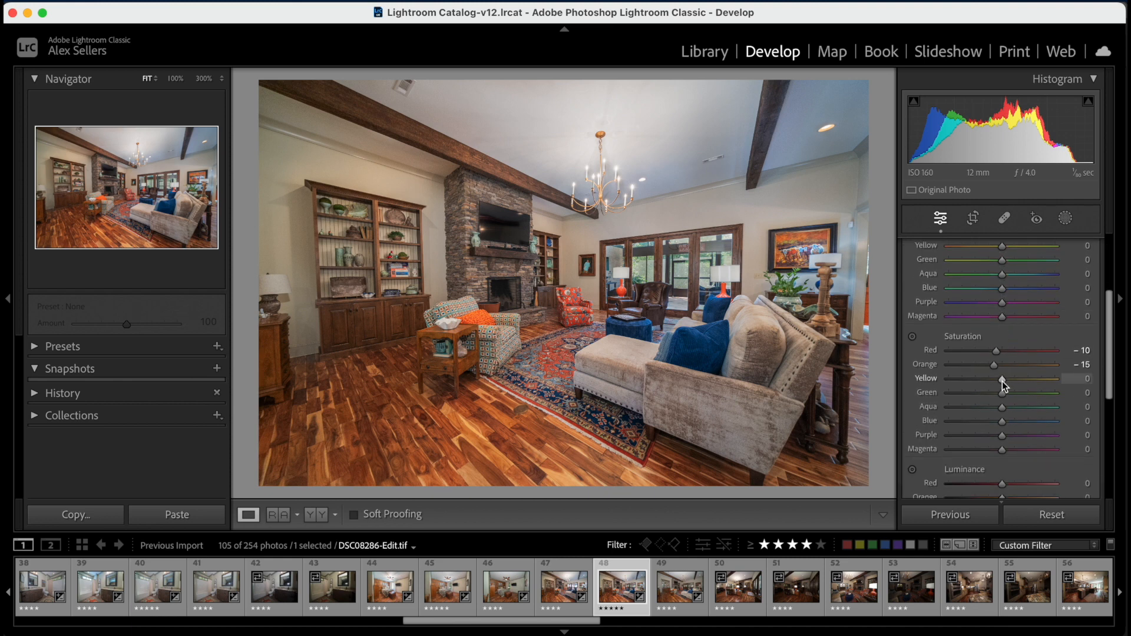
{"action": "left_click_drag", "start_coordinate": [1003, 380], "coordinate": [1071, 411]}
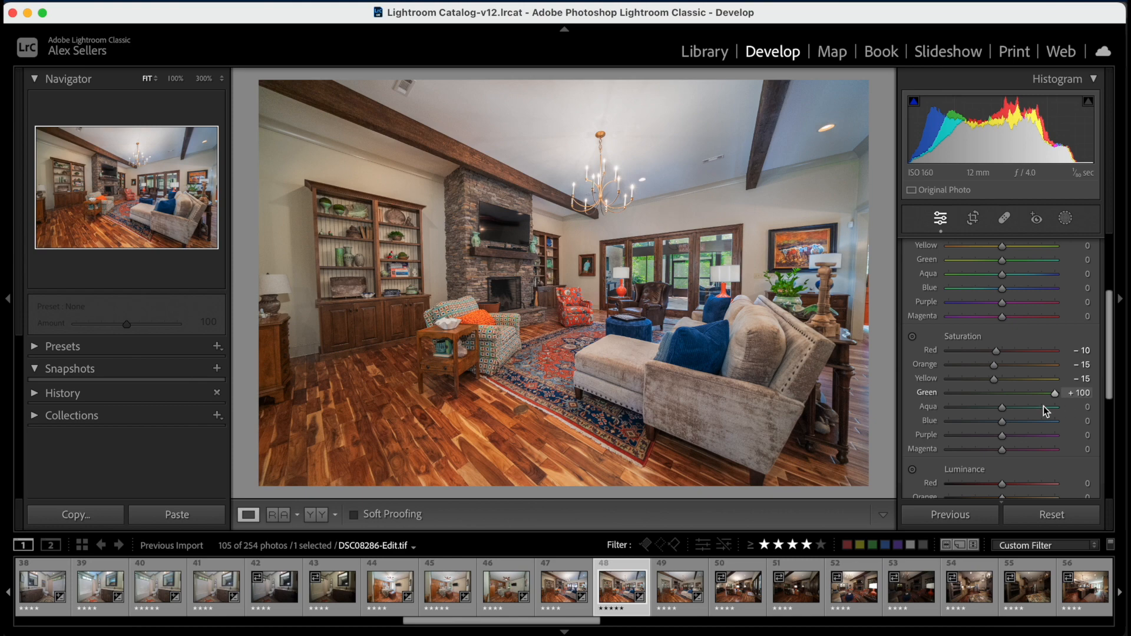
{"action": "left_click_drag", "start_coordinate": [933, 412], "coordinate": [1005, 414]}
{"action": "left_click_drag", "start_coordinate": [1005, 412], "coordinate": [1080, 433]}
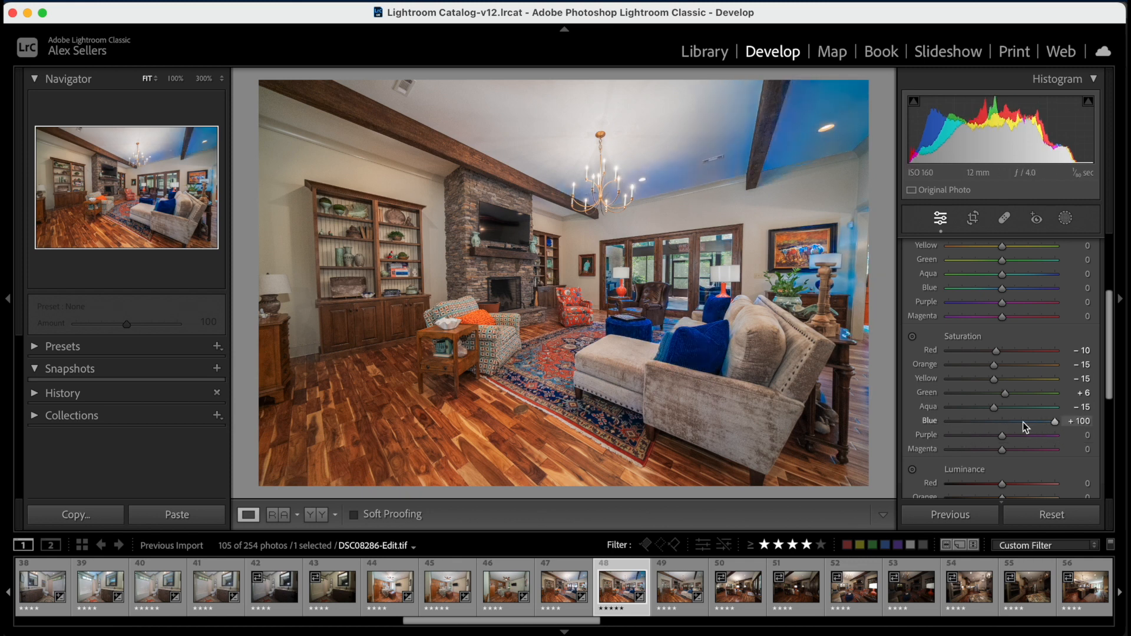
{"action": "left_click_drag", "start_coordinate": [1056, 423], "coordinate": [992, 459]}
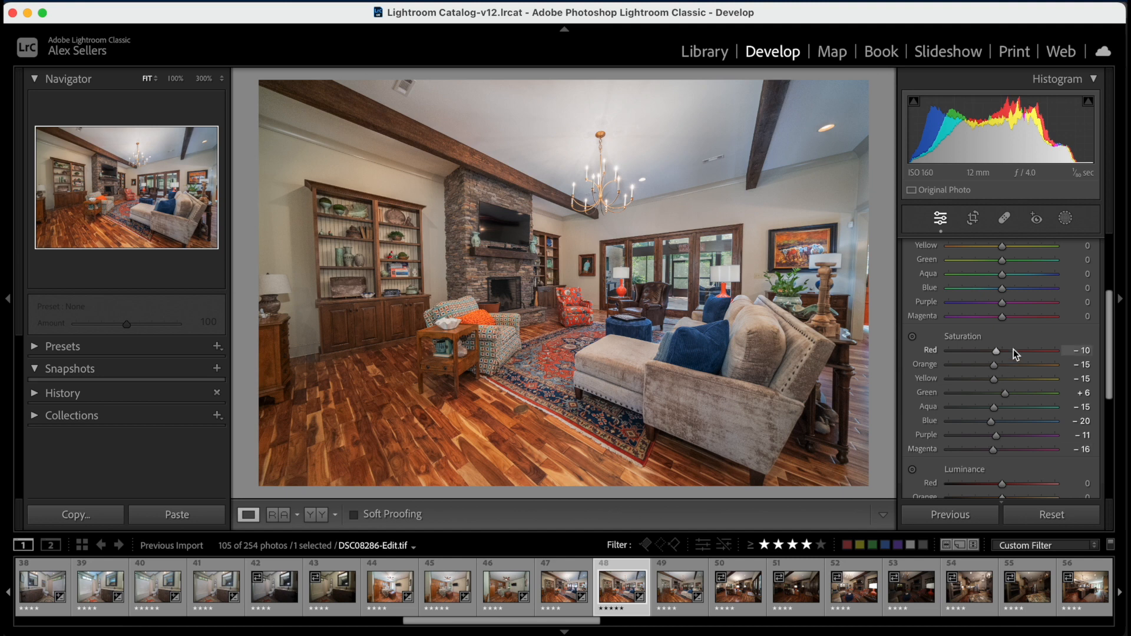
{"action": "left_click_drag", "start_coordinate": [1002, 289], "coordinate": [996, 296]}
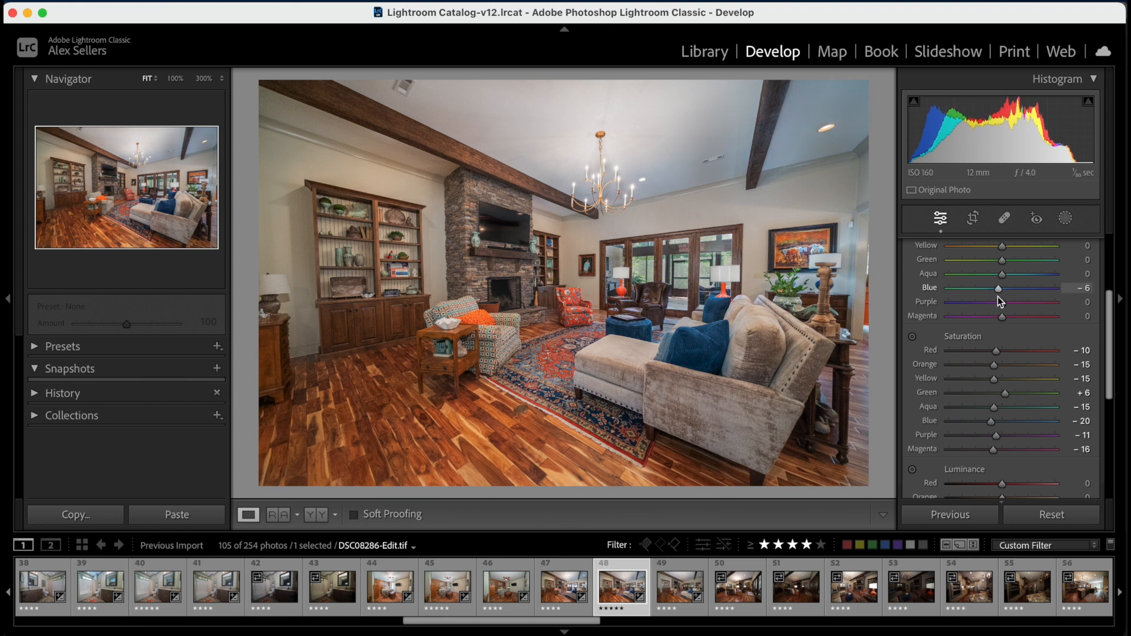
Step: Set the HSL hue of Yellow to −9 and Green to −8, and try shifting the Purple hue
{"action": "scroll", "coordinate": [1002, 307], "scroll_direction": "up", "scroll_amount": 3}
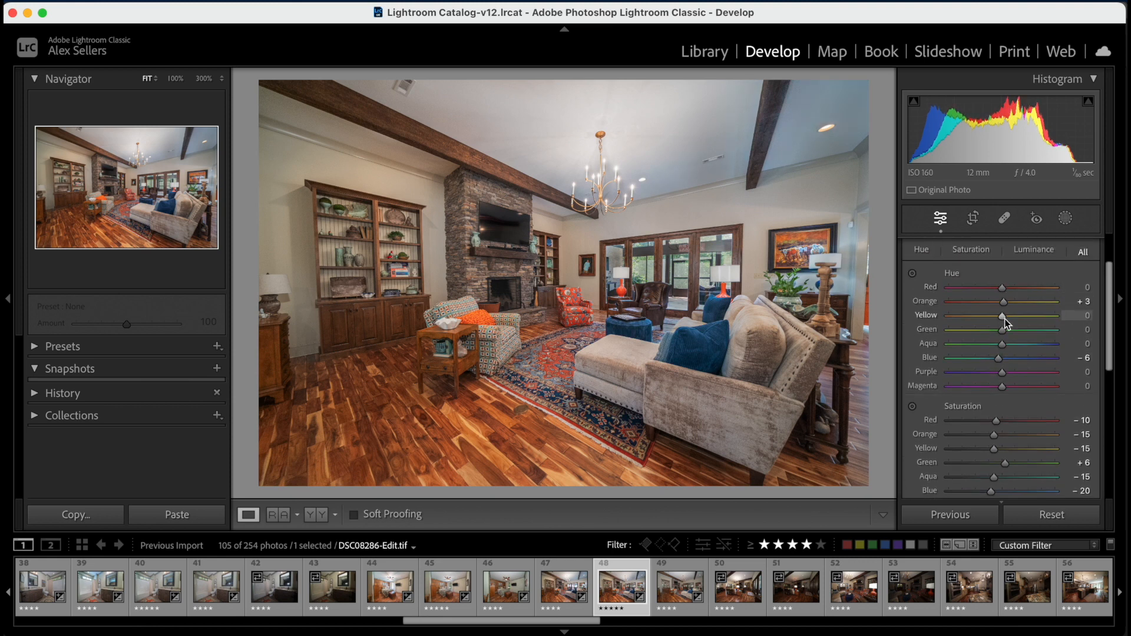
{"action": "mouse_move", "coordinate": [1004, 318]}
{"action": "left_mouse_down"}
{"action": "mouse_move", "coordinate": [954, 318]}
{"action": "mouse_move", "coordinate": [1027, 319]}
{"action": "left_mouse_up"}
{"action": "mouse_move", "coordinate": [988, 327]}
{"action": "left_mouse_down"}
{"action": "mouse_move", "coordinate": [1033, 328]}
{"action": "mouse_move", "coordinate": [1002, 333]}
{"action": "left_mouse_up"}
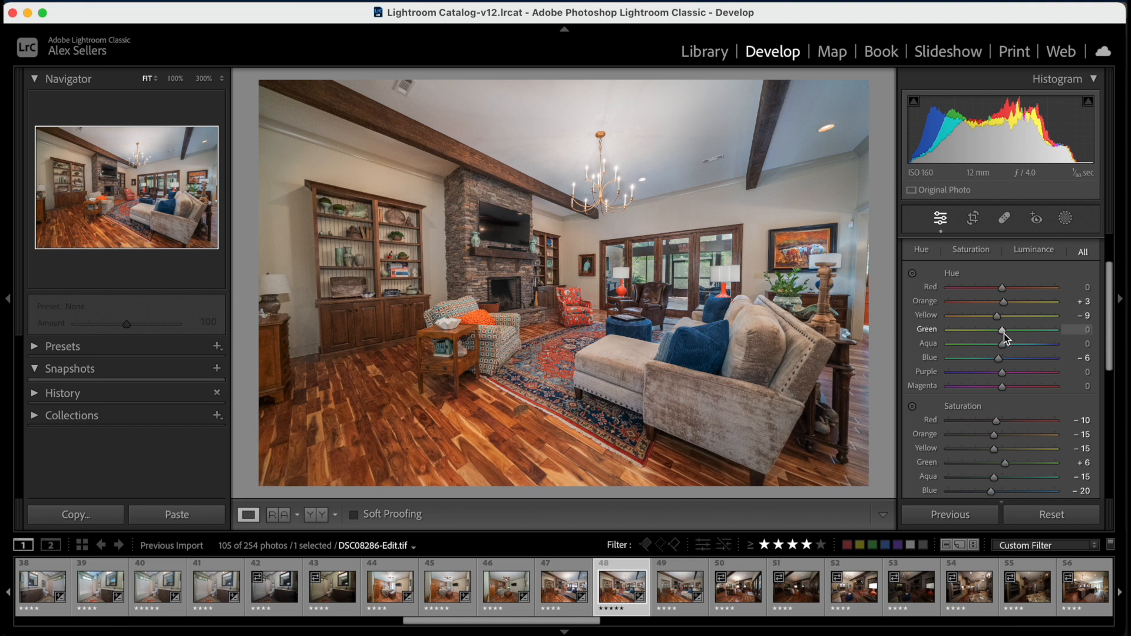
{"action": "left_click_drag", "start_coordinate": [1004, 333], "coordinate": [1002, 338]}
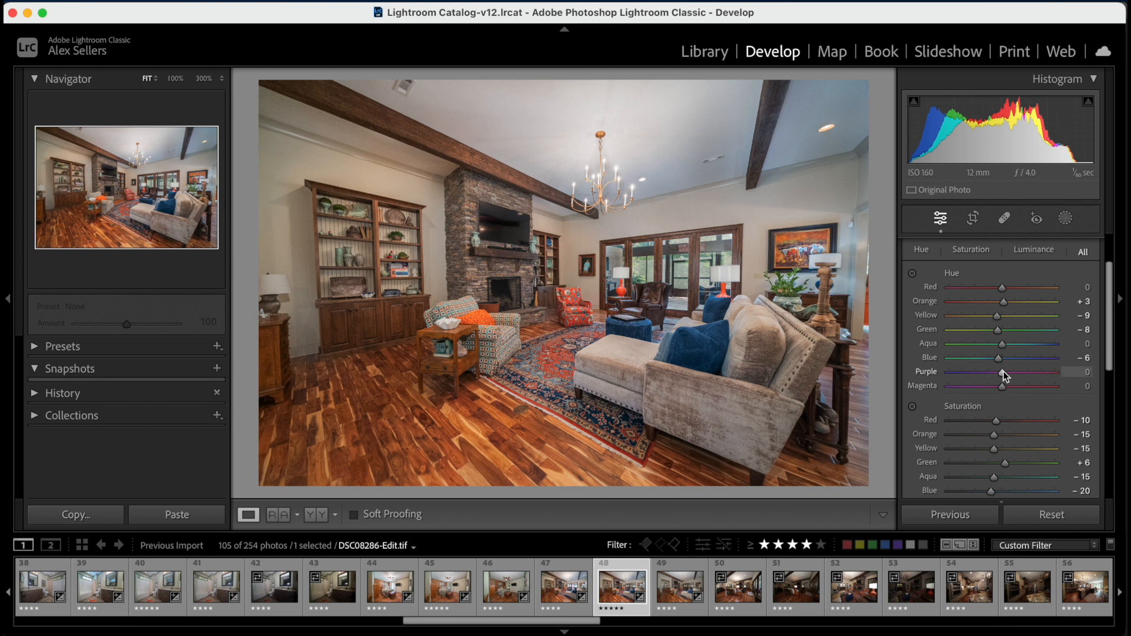
{"action": "left_click_drag", "start_coordinate": [1003, 372], "coordinate": [968, 374]}
{"action": "left_click_drag", "start_coordinate": [952, 374], "coordinate": [1000, 396]}
Step: Set the HSL luminance of Red to −13, Orange +5, Yellow +3, Green −5, Aqua −6 and Blue +52
{"action": "scroll", "coordinate": [1002, 395], "scroll_direction": "down", "scroll_amount": 5}
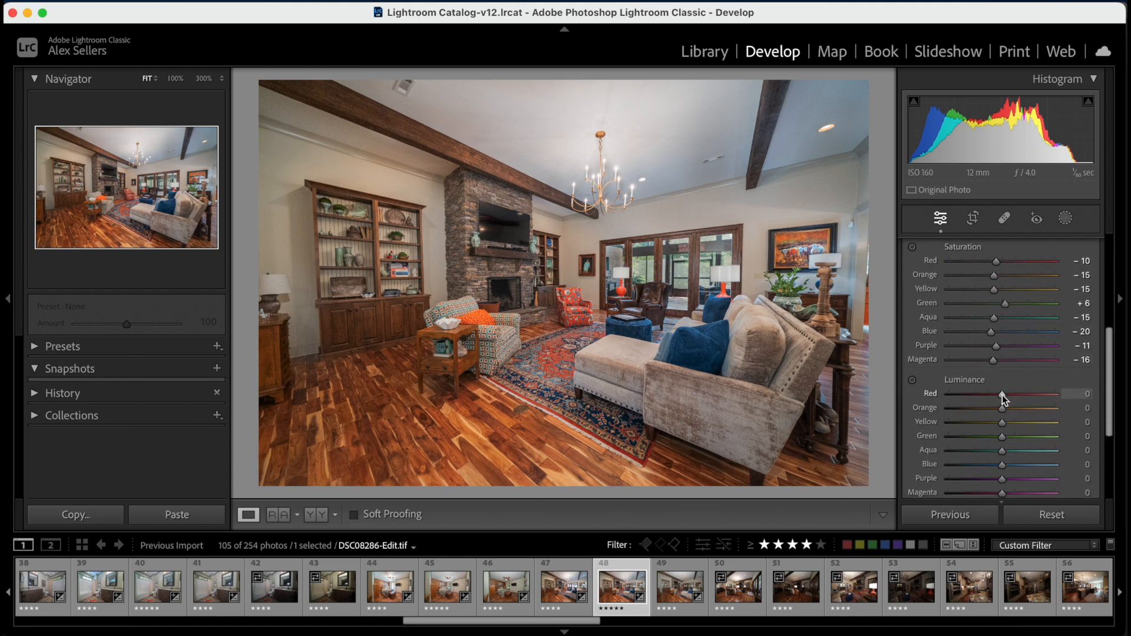
{"action": "scroll", "coordinate": [1002, 395], "scroll_direction": "down", "scroll_amount": 3}
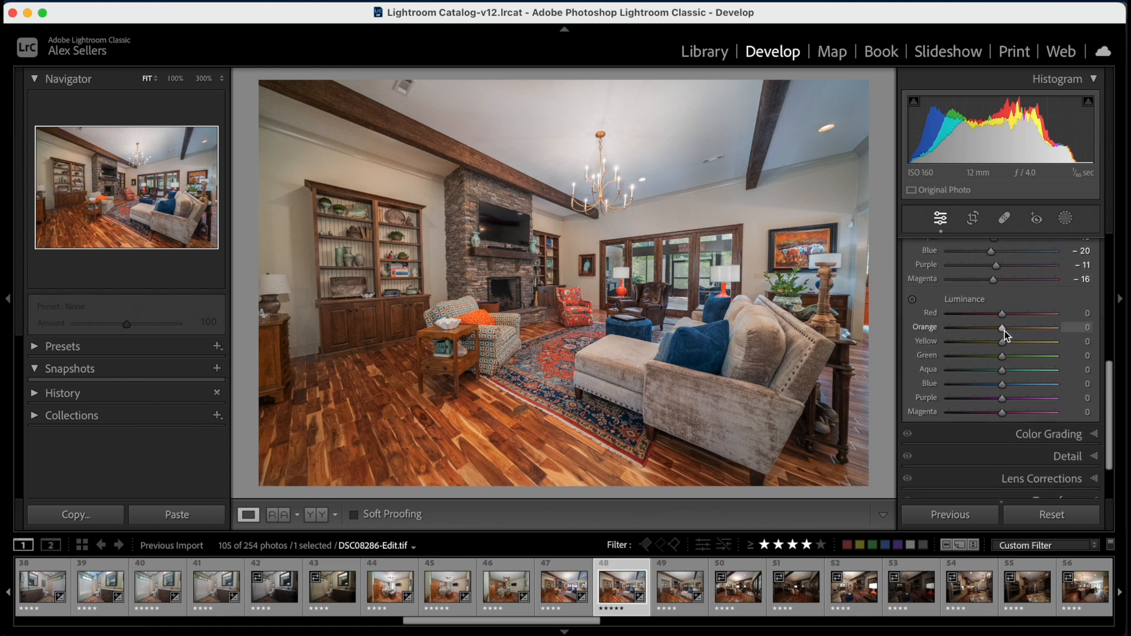
{"action": "left_click_drag", "start_coordinate": [1004, 331], "coordinate": [948, 390]}
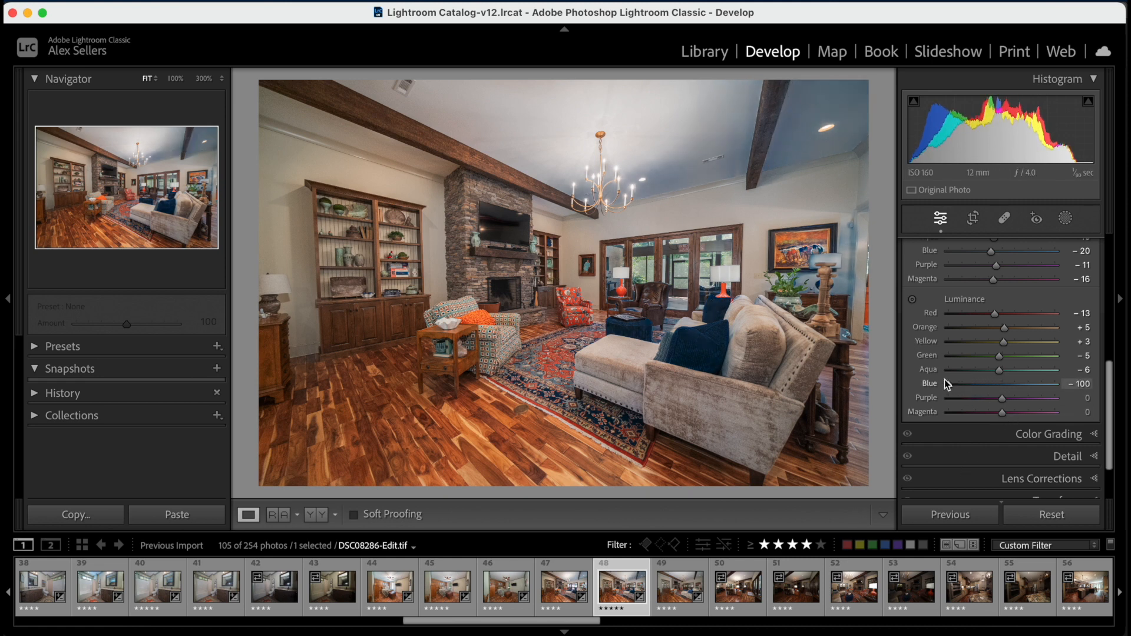
{"action": "left_click_drag", "start_coordinate": [947, 384], "coordinate": [1001, 386]}
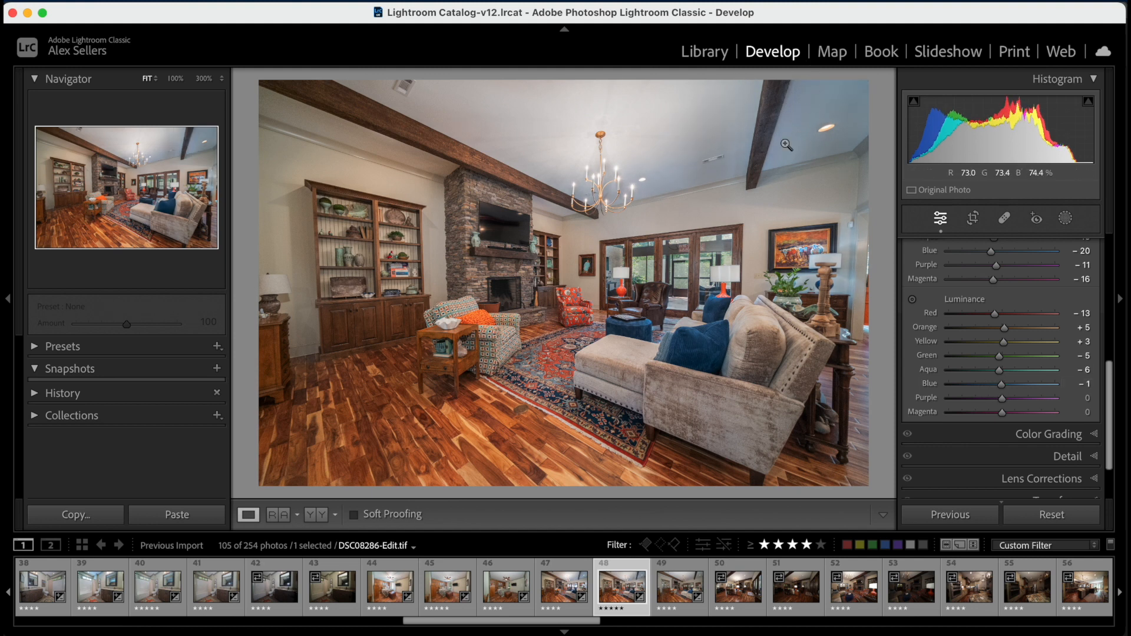
{"action": "left_click_drag", "start_coordinate": [1002, 386], "coordinate": [1030, 389]}
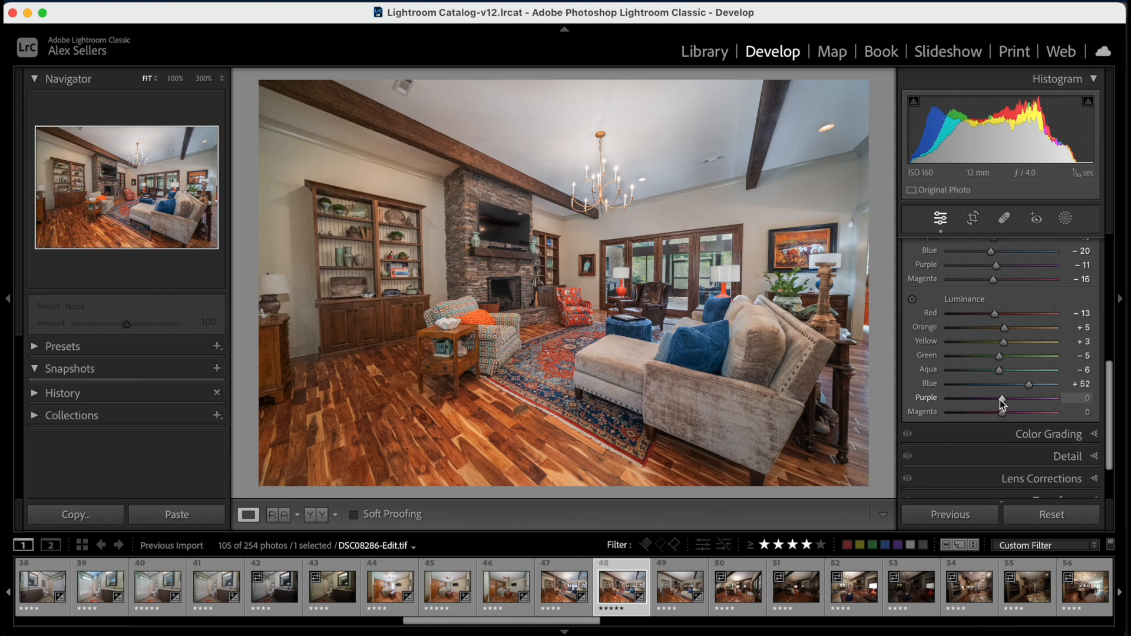
Step: Try shifting the HSL luminance of Purple and Magenta, and return both to 0
{"action": "left_click_drag", "start_coordinate": [1001, 400], "coordinate": [1003, 400]}
{"action": "double_click", "coordinate": [1009, 398]}
{"action": "mouse_move", "coordinate": [1003, 411]}
{"action": "left_mouse_down"}
{"action": "mouse_move", "coordinate": [989, 411]}
{"action": "mouse_move", "coordinate": [1001, 412]}
{"action": "left_mouse_up"}
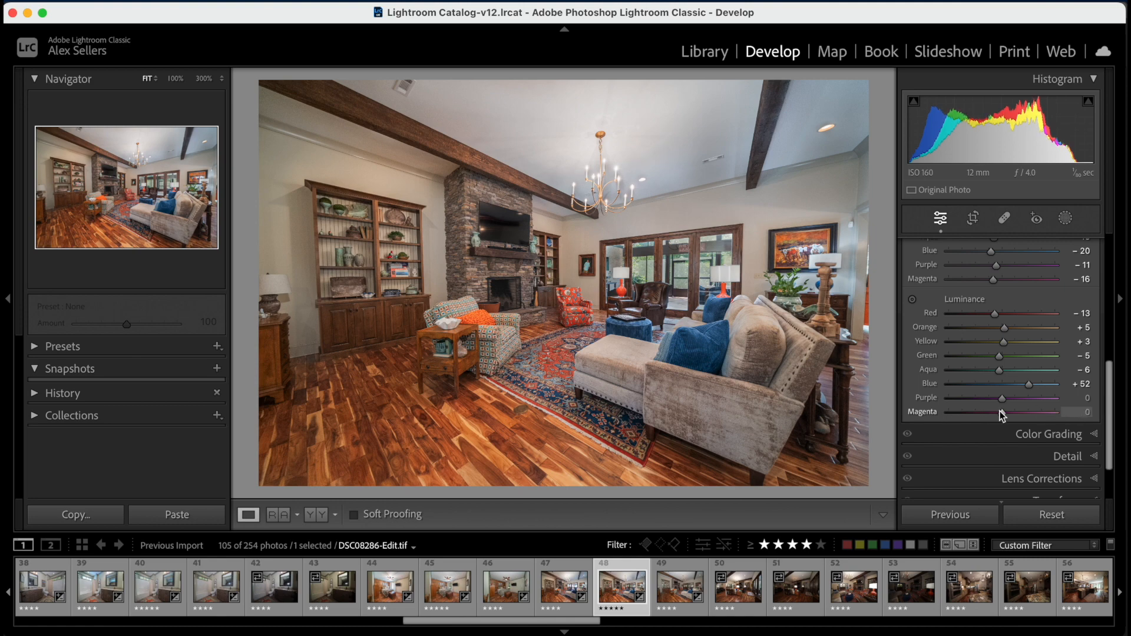
Step: Sharpen the blended photo with an Amount of 75 and a Masking of 25
{"action": "left_click", "coordinate": [1025, 458]}
{"action": "scroll", "coordinate": [1001, 313], "scroll_direction": "up", "scroll_amount": 3}
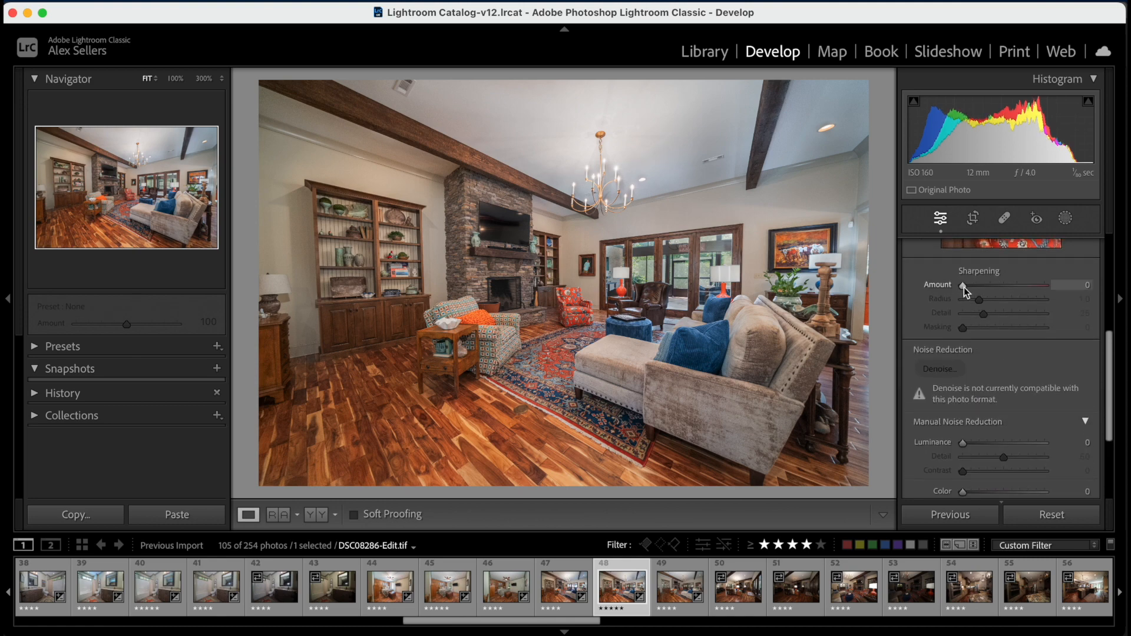
{"action": "left_click_drag", "start_coordinate": [965, 288], "coordinate": [1005, 288]}
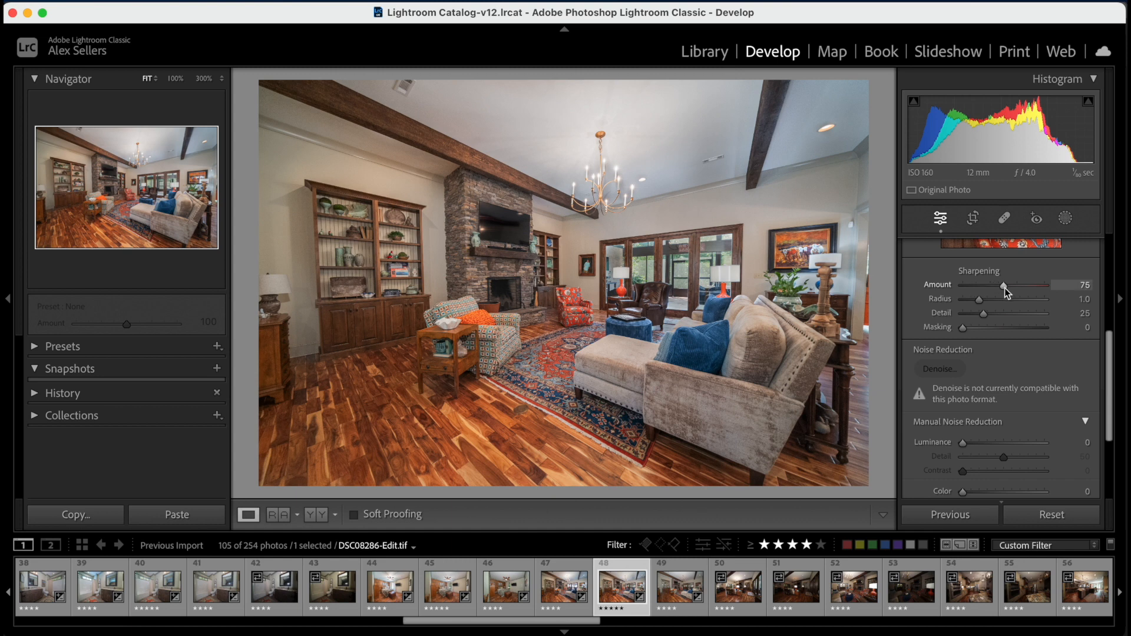
{"action": "left_click_drag", "start_coordinate": [963, 327], "coordinate": [983, 330]}
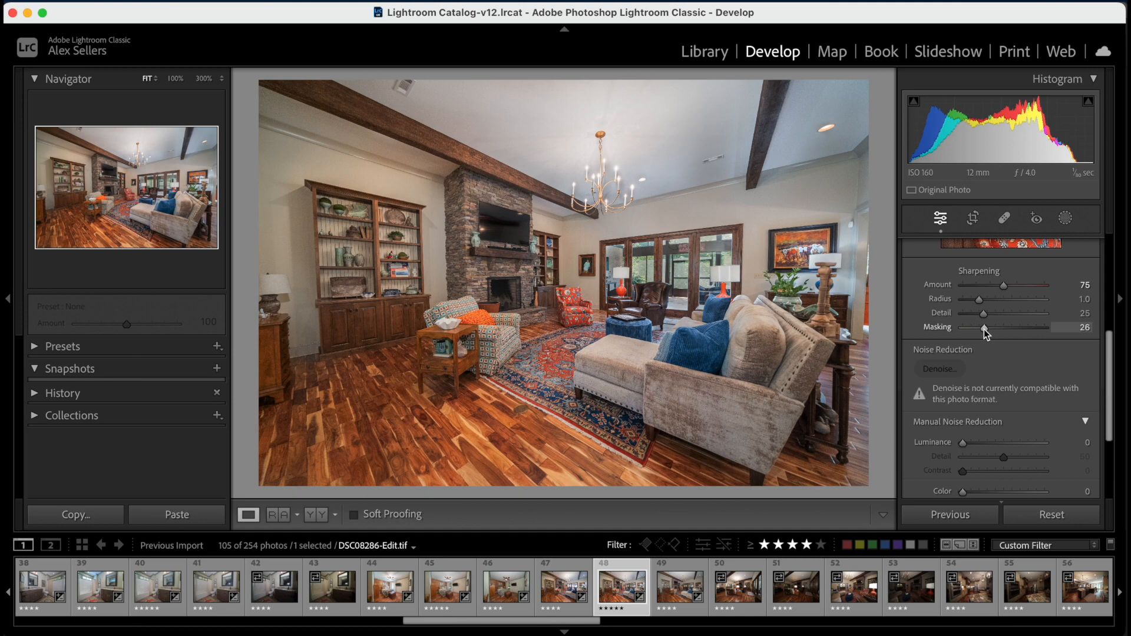
Step: Apply manual noise reduction with Luminance 25 and Color 24
{"action": "scroll", "coordinate": [1005, 355], "scroll_direction": "down", "scroll_amount": 3}
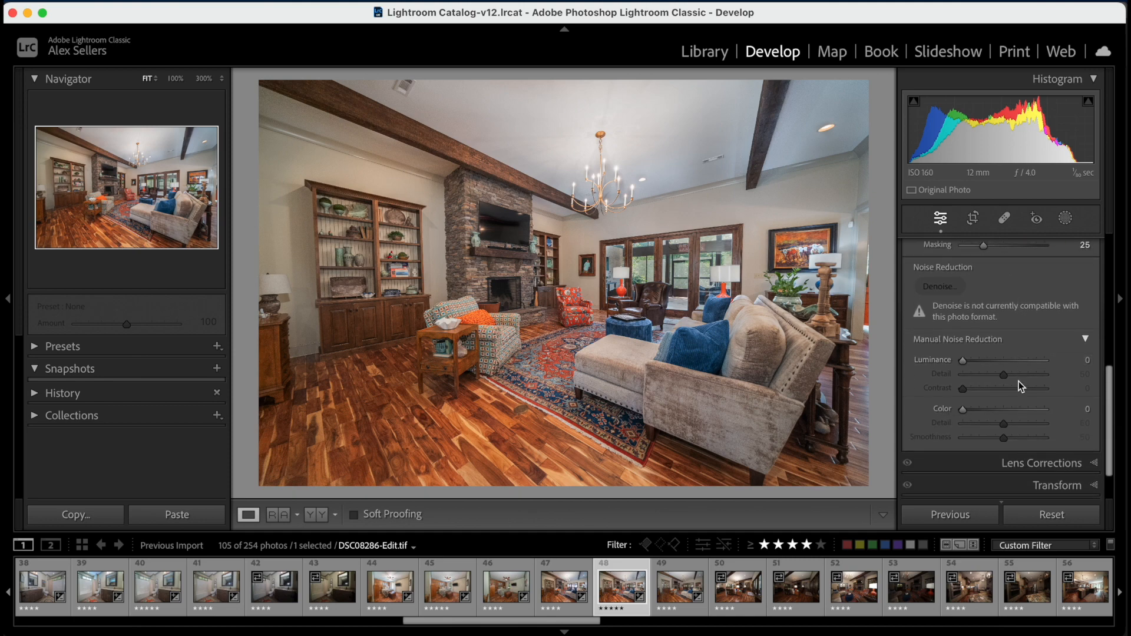
{"action": "left_click", "coordinate": [984, 358]}
{"action": "left_click_drag", "start_coordinate": [984, 358], "coordinate": [983, 359]}
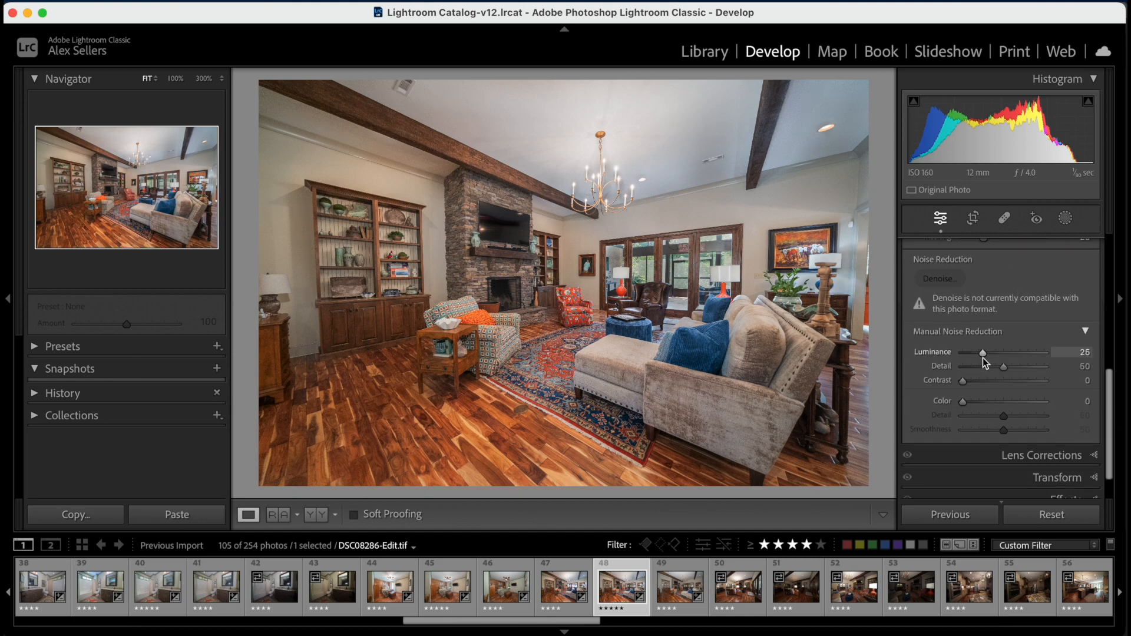
{"action": "left_click", "coordinate": [982, 401]}
{"action": "scroll", "coordinate": [983, 405], "scroll_direction": "down", "scroll_amount": 2}
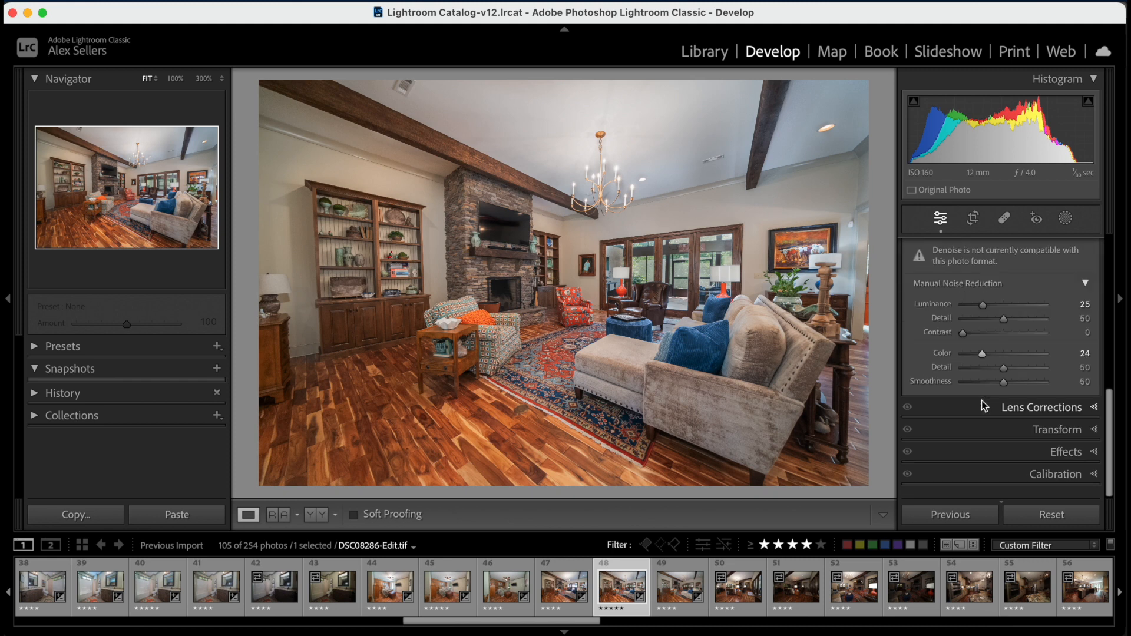
Step: Turn on Remove Chromatic Aberration and Enable Profile Corrections for the blended photo, and collapse the lens correction settings
{"action": "left_click", "coordinate": [1000, 412]}
{"action": "left_click", "coordinate": [963, 291]}
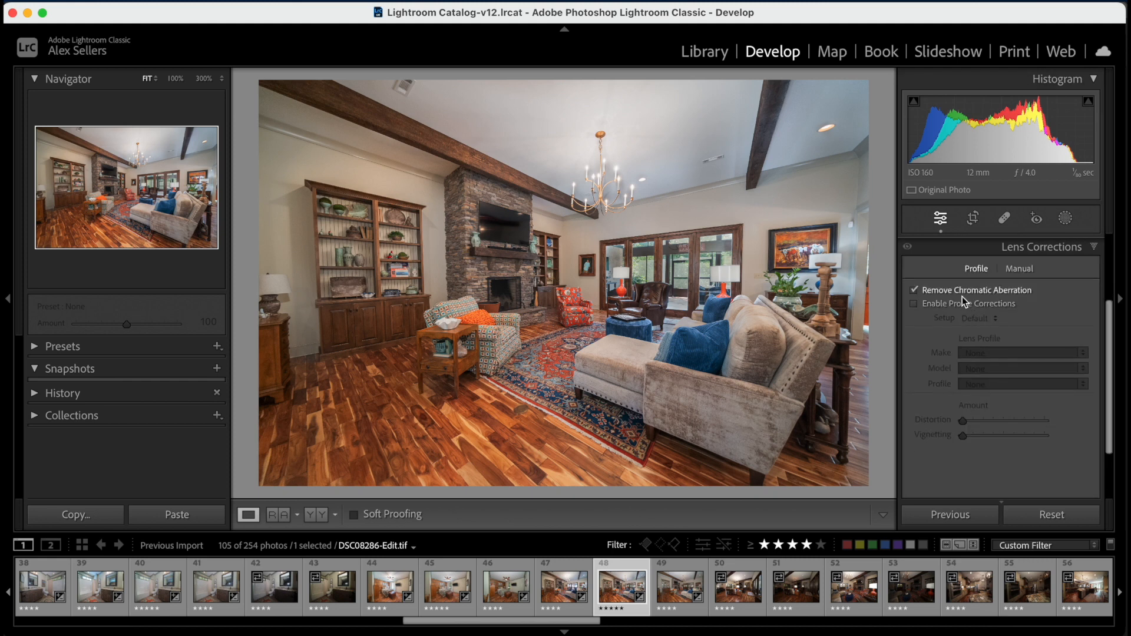
{"action": "left_click", "coordinate": [958, 303]}
{"action": "left_click", "coordinate": [1013, 250]}
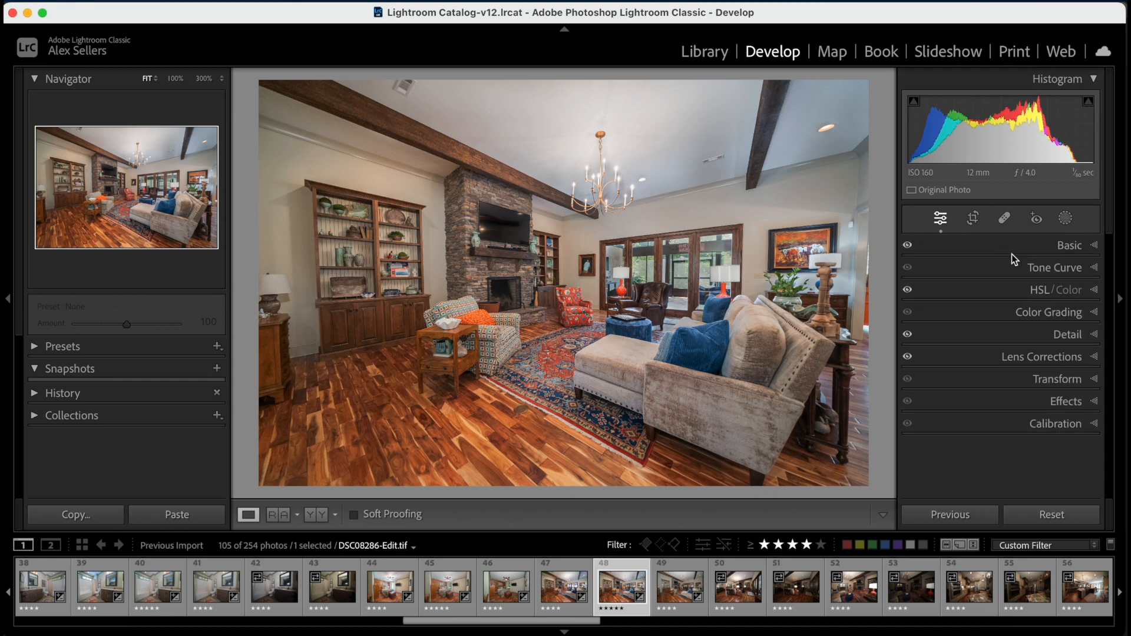
Step: Straighten the blended photo by 0.32 degrees and crop its edges slightly tighter at the original aspect ratio
{"action": "left_click", "coordinate": [975, 218]}
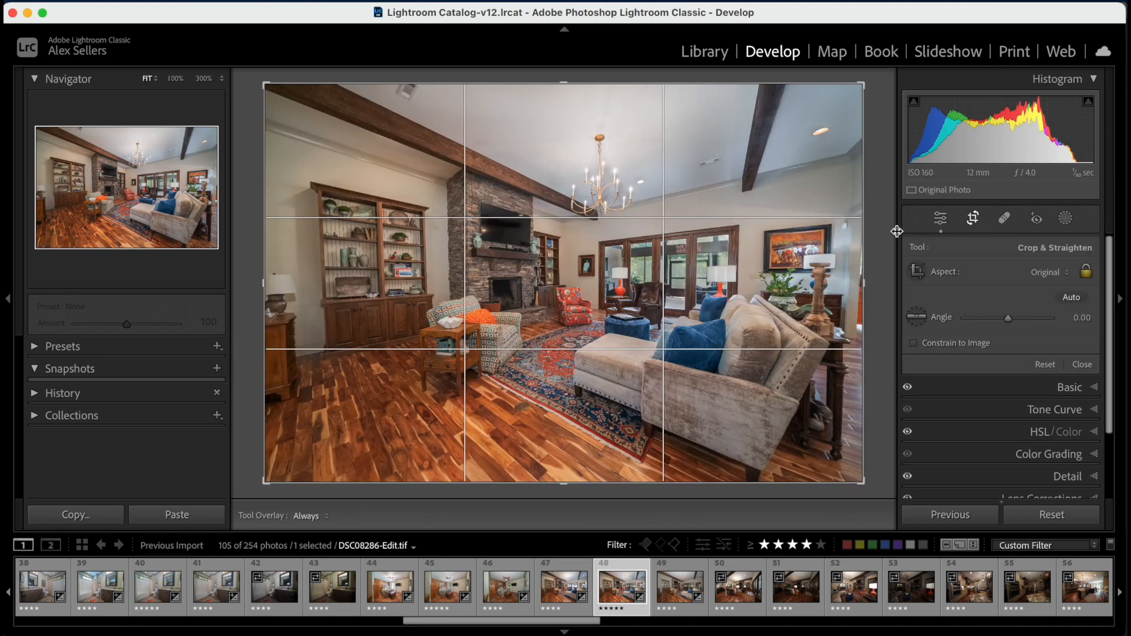
{"action": "left_click_drag", "start_coordinate": [879, 228], "coordinate": [878, 230]}
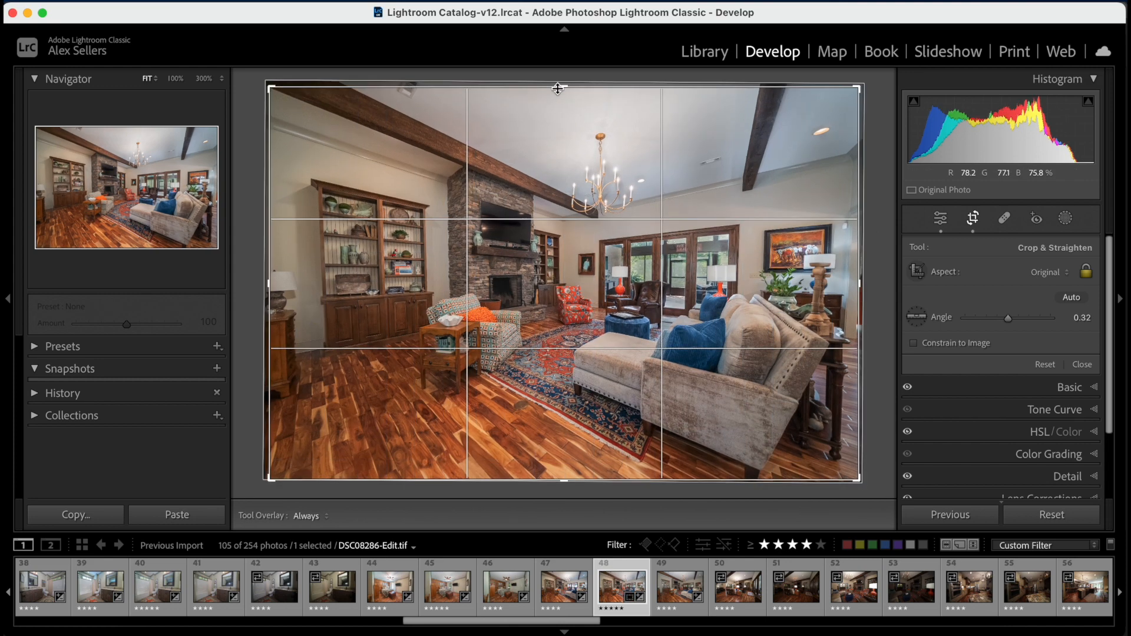
{"action": "left_click_drag", "start_coordinate": [557, 88], "coordinate": [560, 97]}
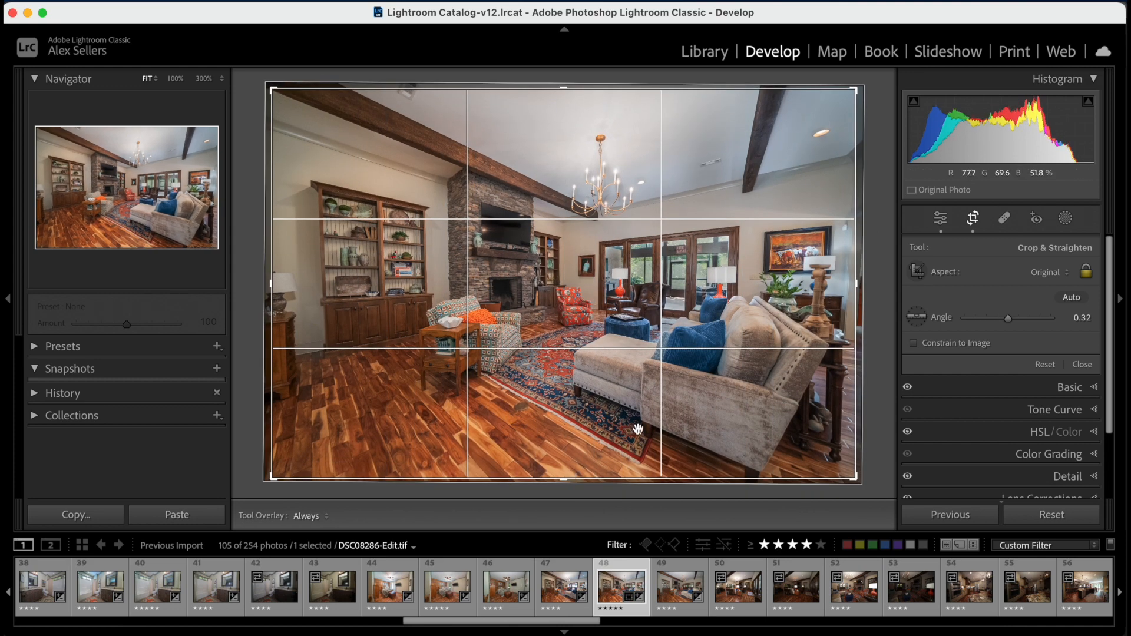
{"action": "left_click", "coordinate": [970, 221]}
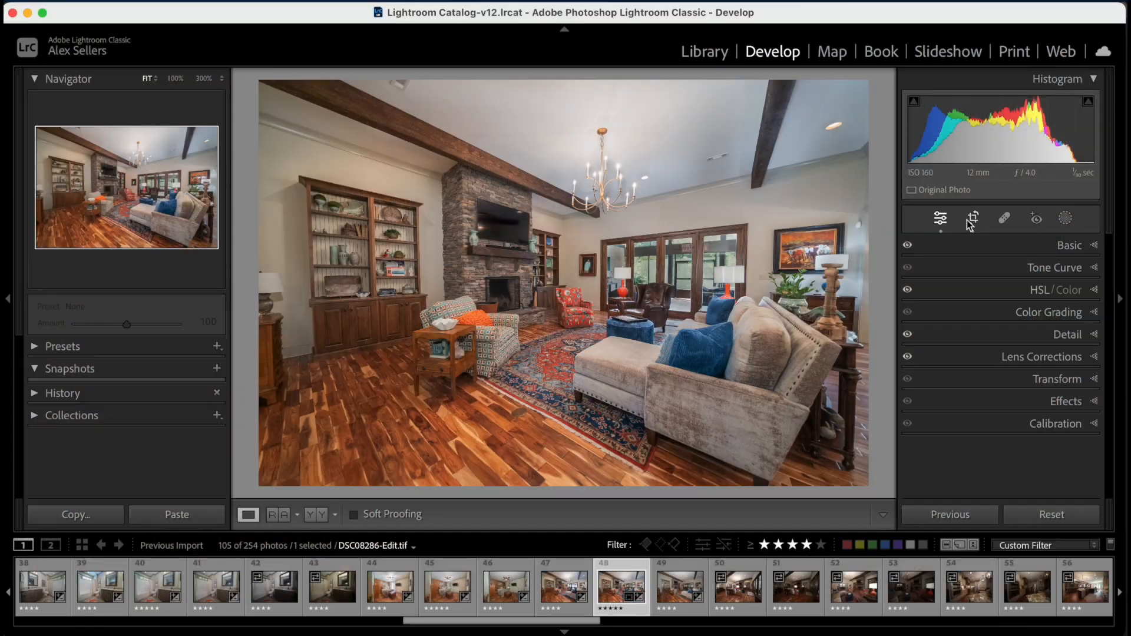
Step: Compare the finished blend with the source exposures before and after it in the filmstrip, and return to DSC08286-Edit.tif
{"action": "left_click", "coordinate": [561, 589]}
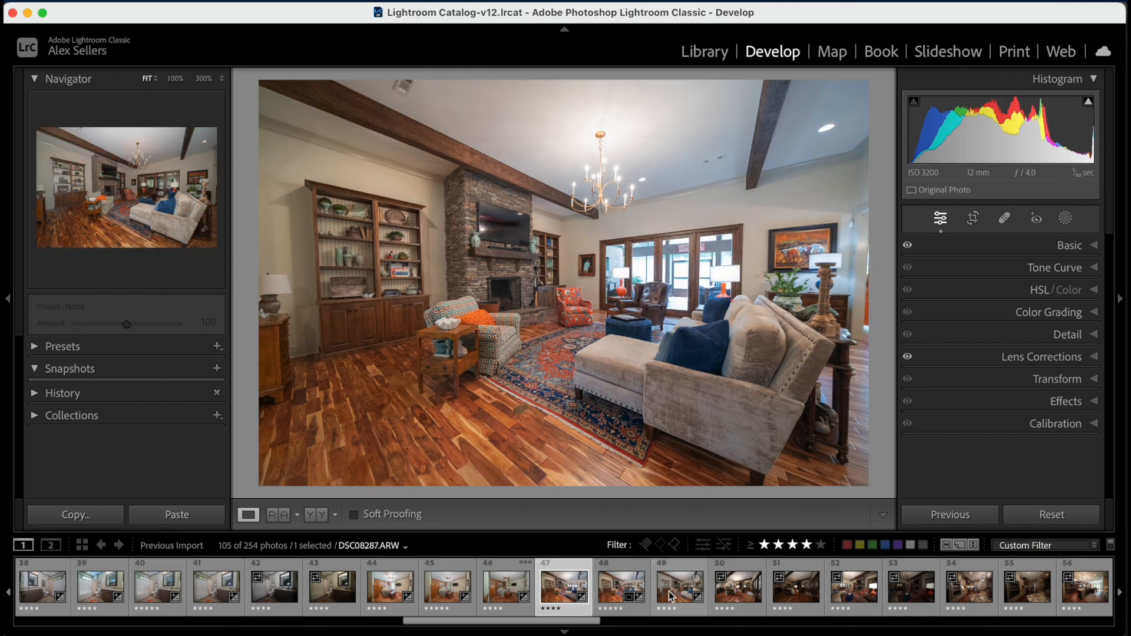
{"action": "left_click", "coordinate": [676, 594]}
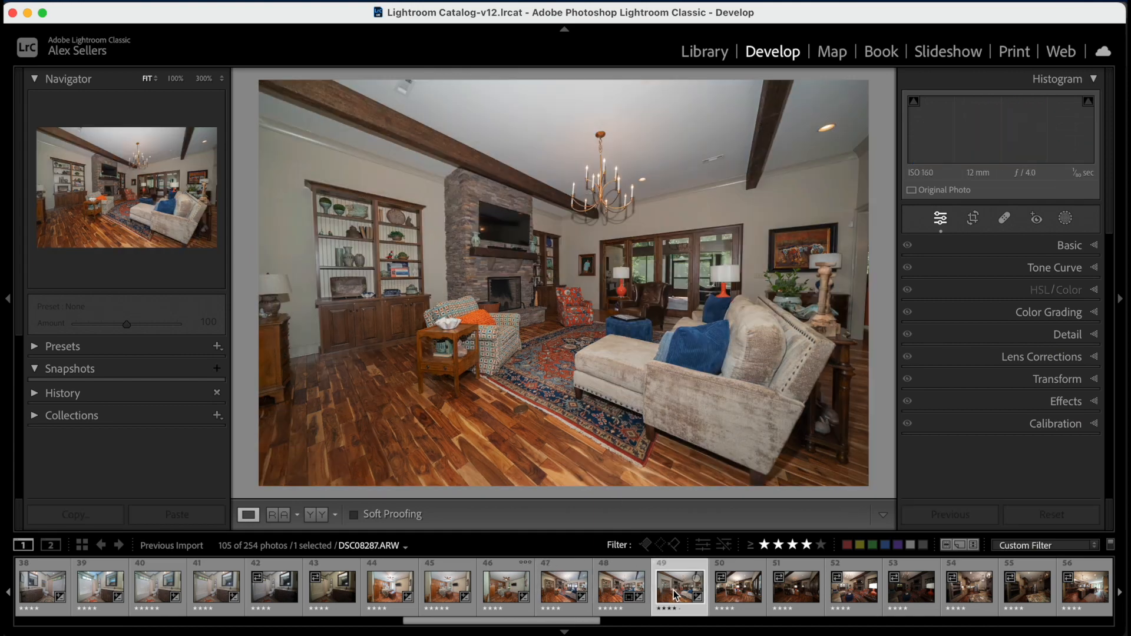
{"action": "left_click", "coordinate": [615, 587]}
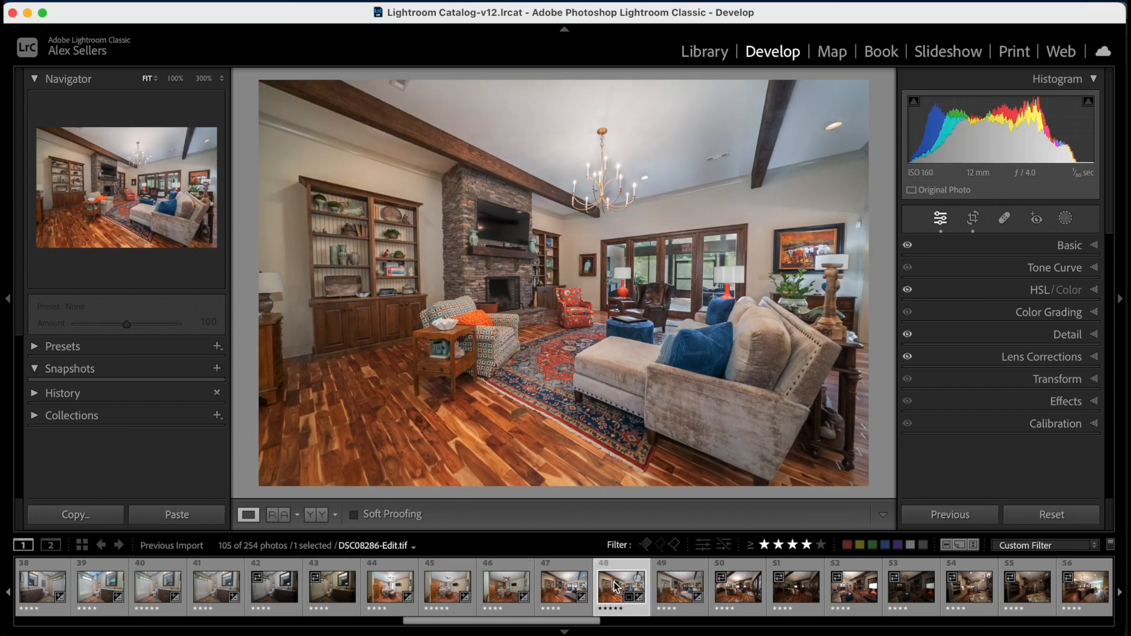